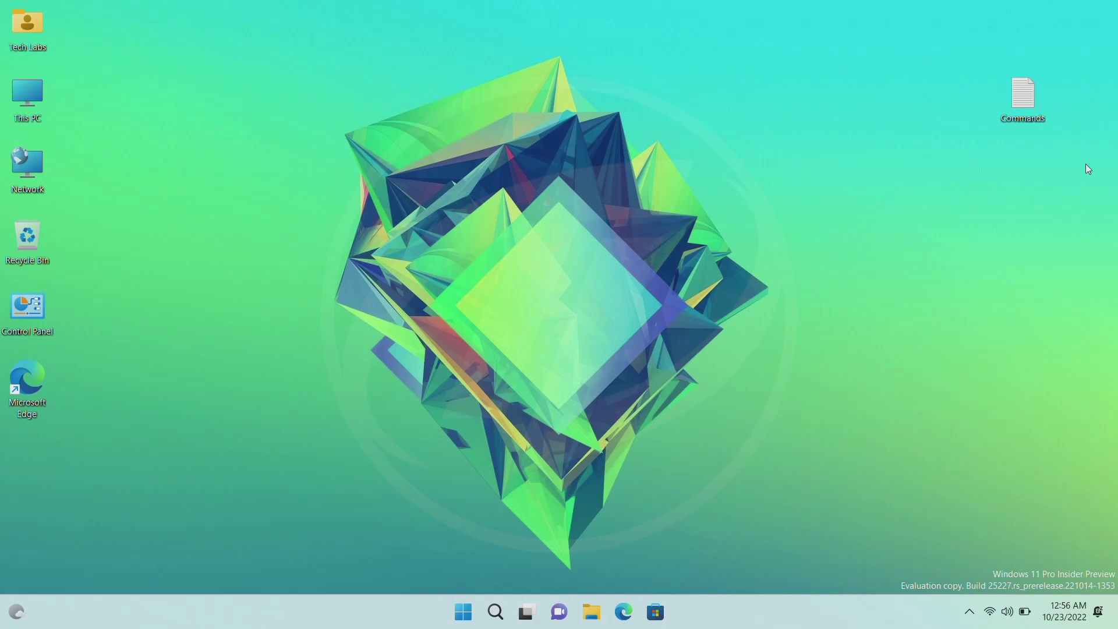
# Review the Commands notes, then download ViVeTool-v0.3.2.zip from the ViVe GitHub releases page in Edge
pyautogui.doubleClick(1024, 96)
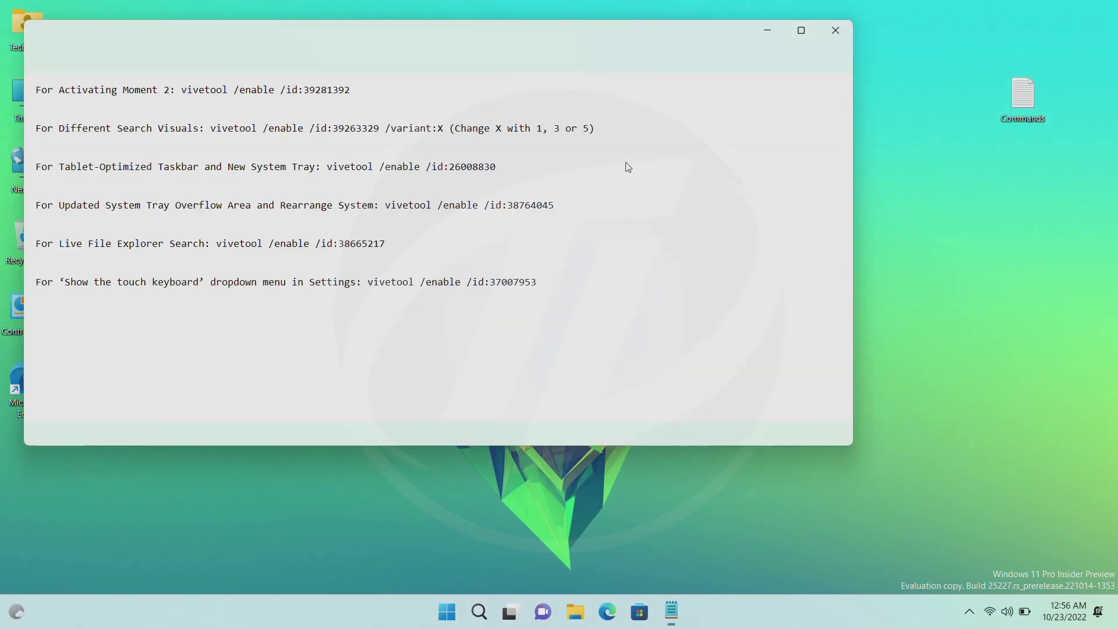
pyautogui.click(840, 35)
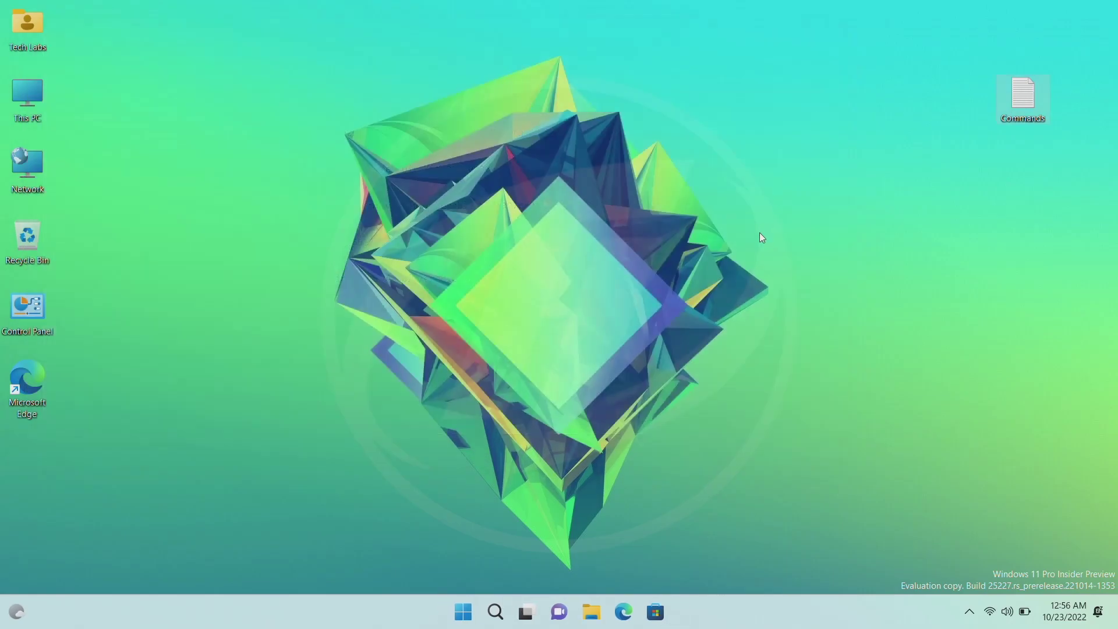
pyautogui.click(624, 611)
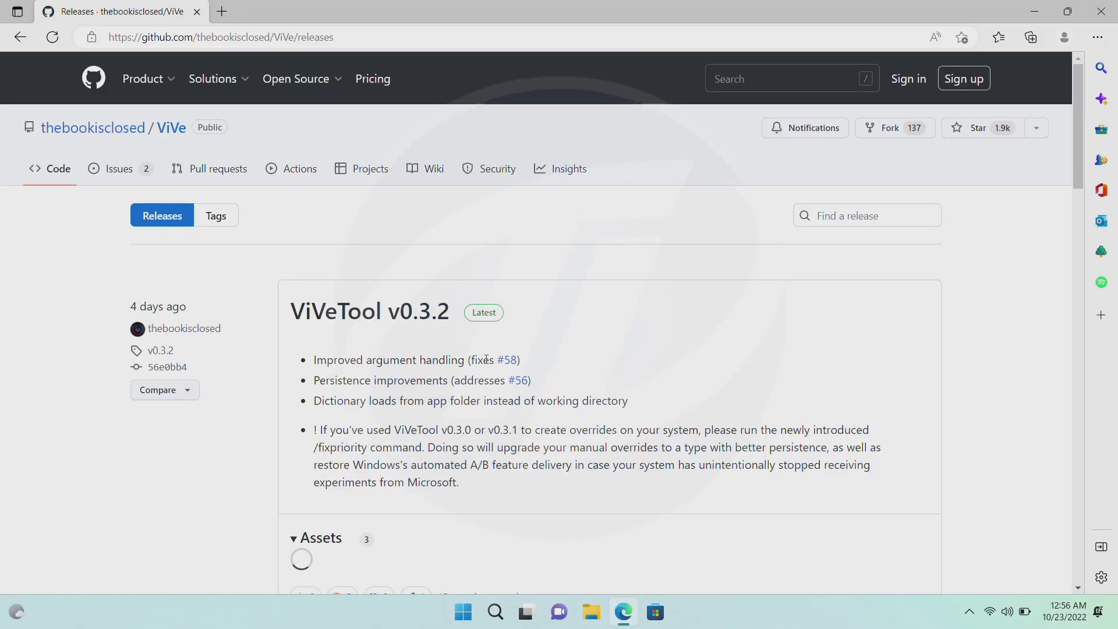
pyautogui.scroll(-1, 407, 448)
pyautogui.click(370, 492)
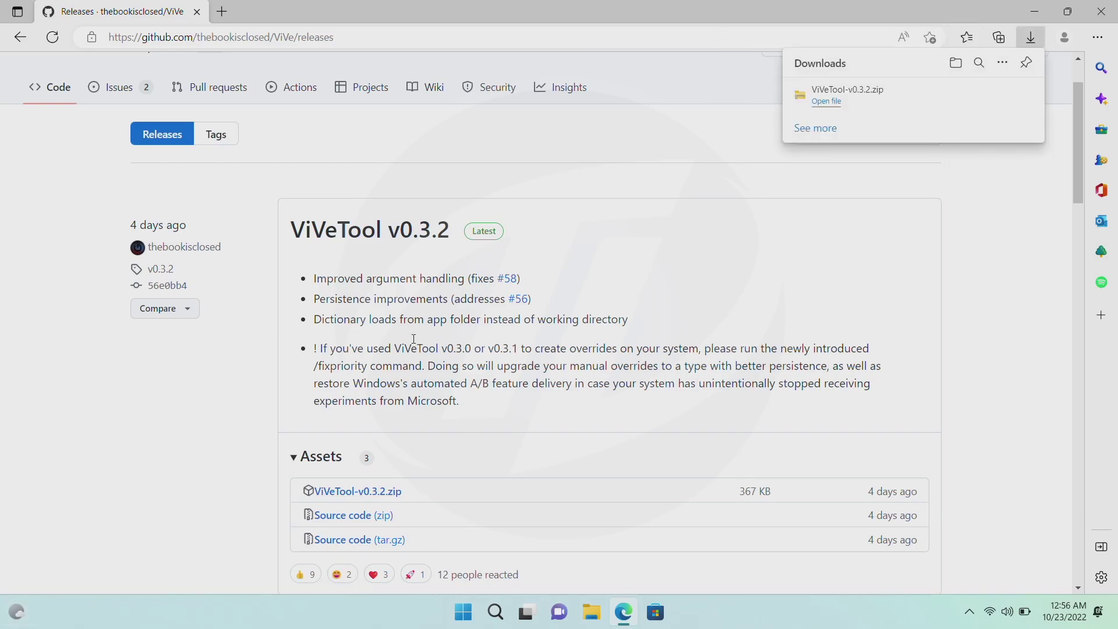
pyautogui.click(1101, 11)
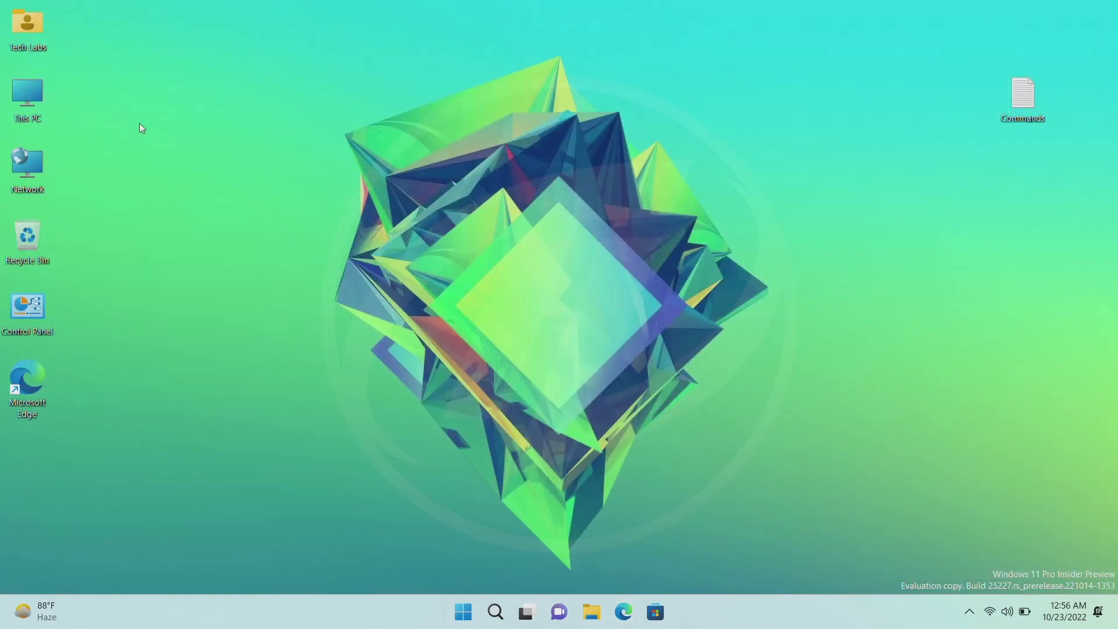
# Start Extract All on the ViVeTool-v0.3.2 zip in the Downloads folder
pyautogui.press('super+e')
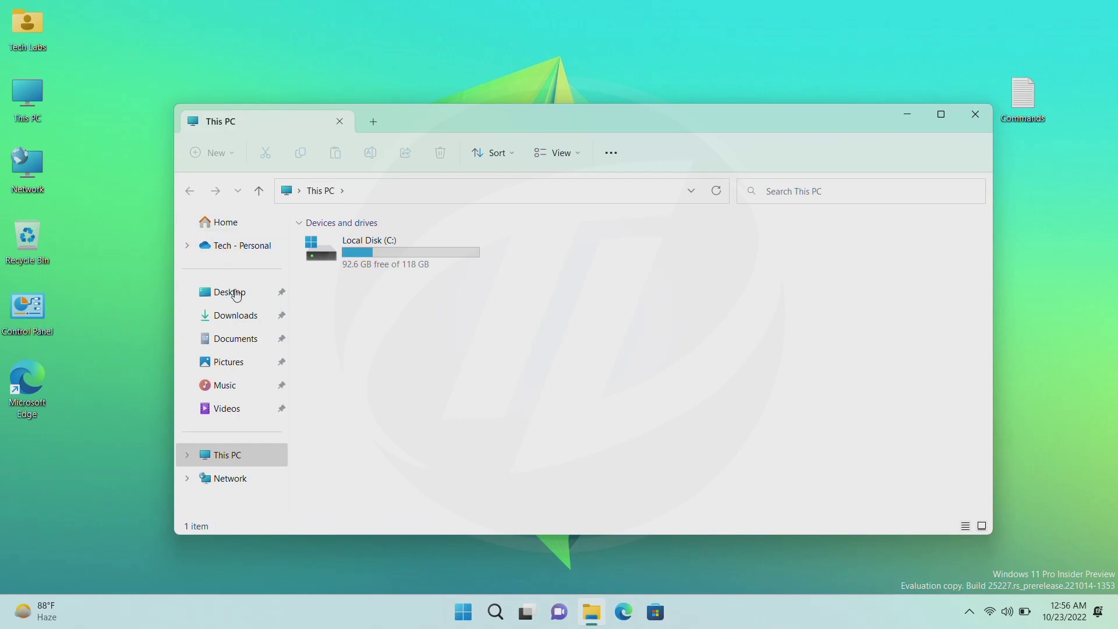
pyautogui.click(235, 315)
pyautogui.click(355, 264)
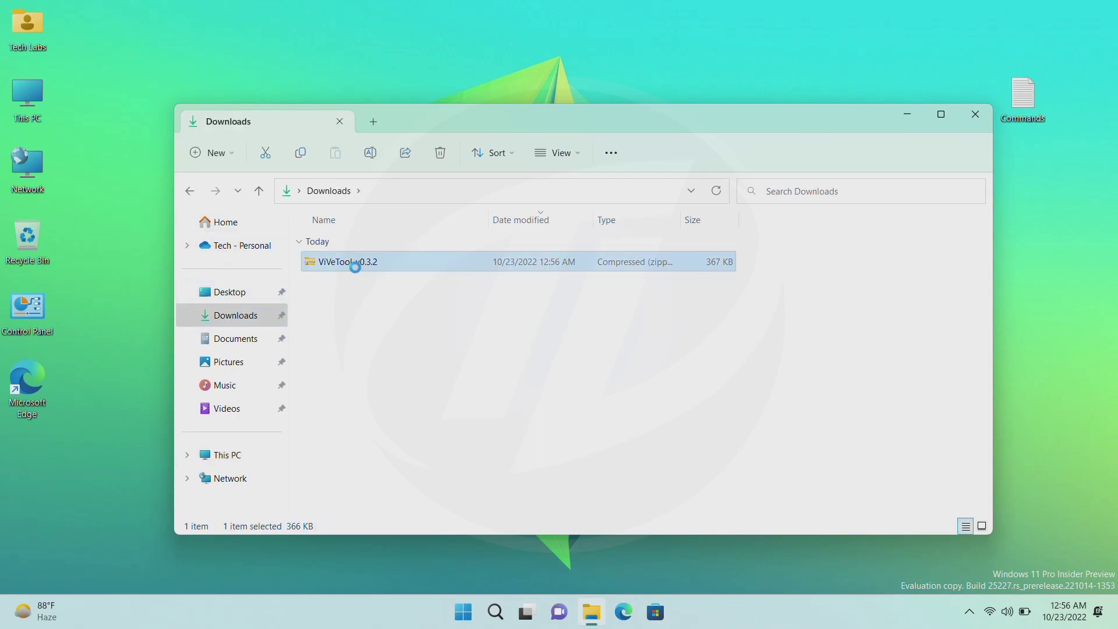
pyautogui.rightClick(354, 264)
pyautogui.click(439, 377)
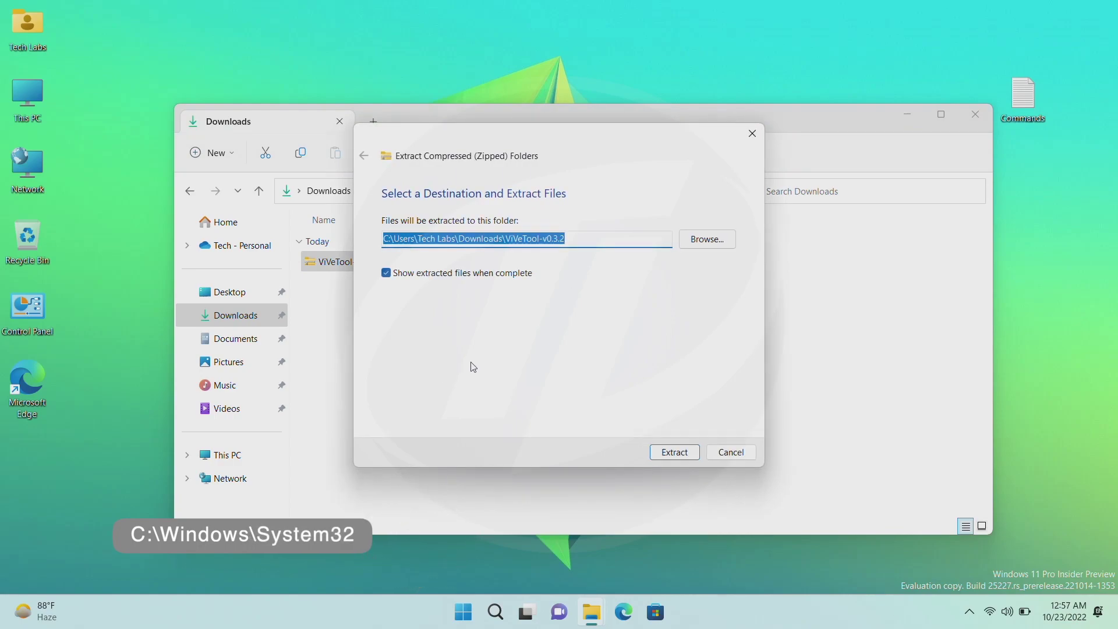
# Browse to C:\Windows\System32 as the extraction destination
pyautogui.click(701, 244)
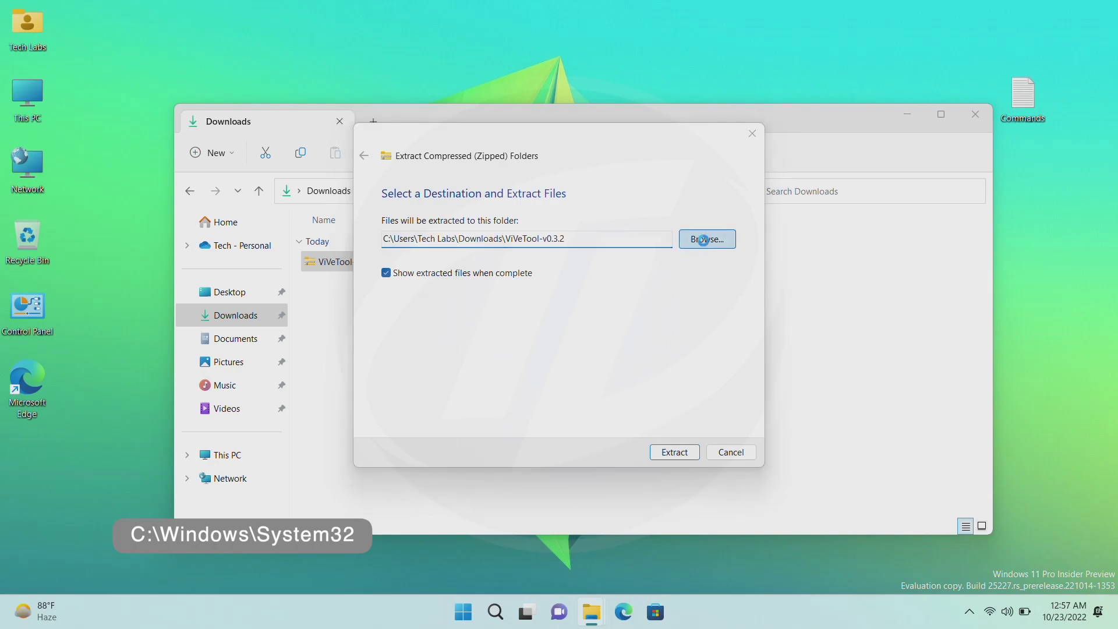
pyautogui.scroll(-2, 467, 389)
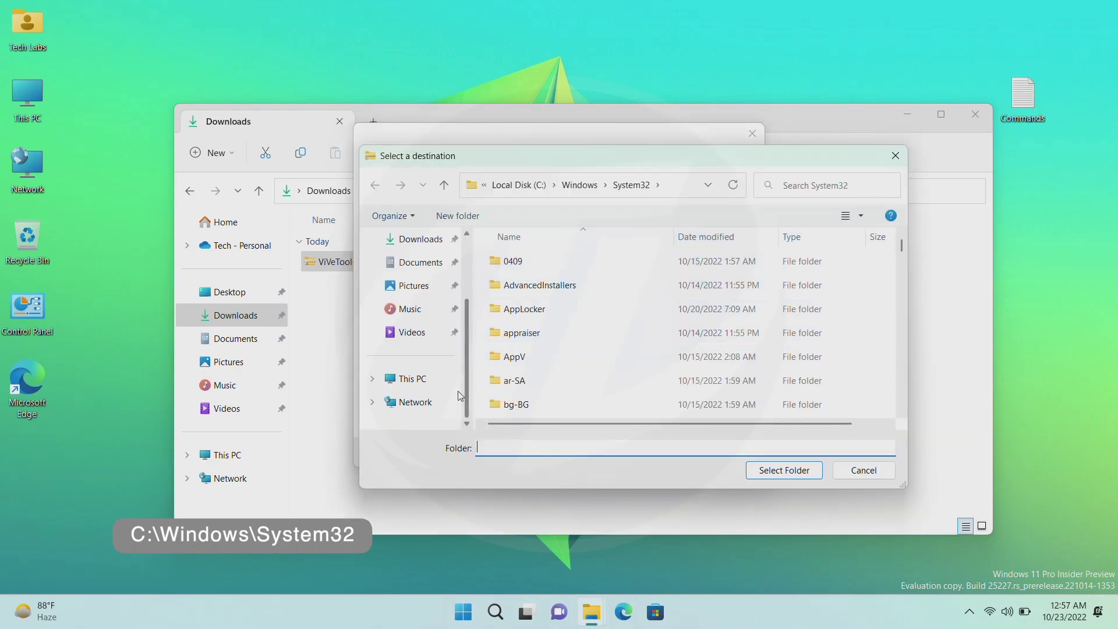
pyautogui.click(413, 379)
pyautogui.doubleClick(538, 274)
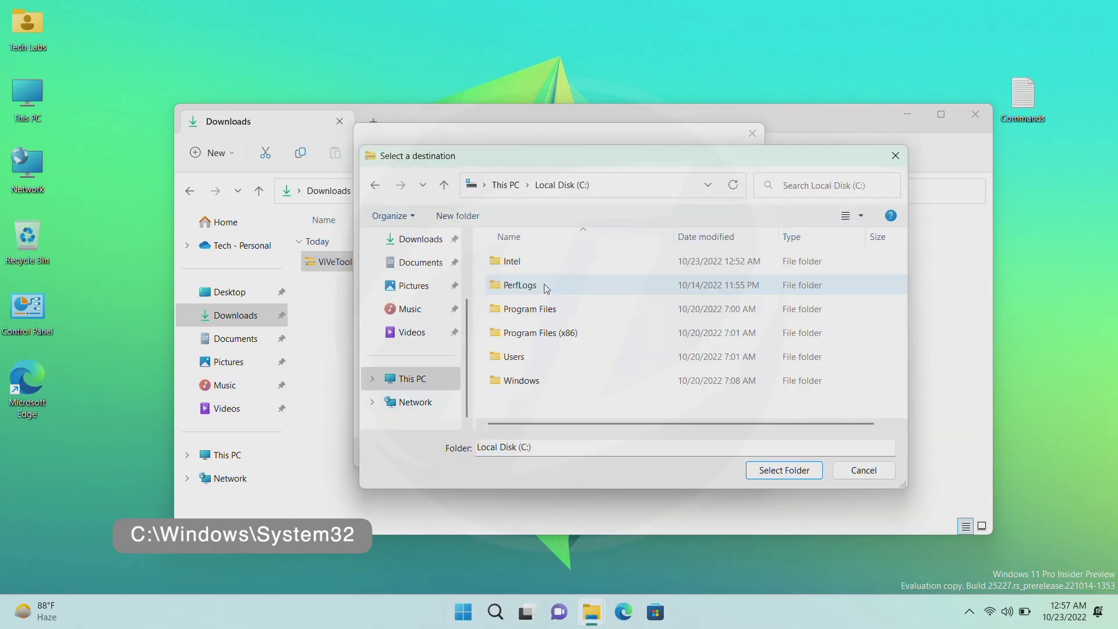
pyautogui.doubleClick(568, 383)
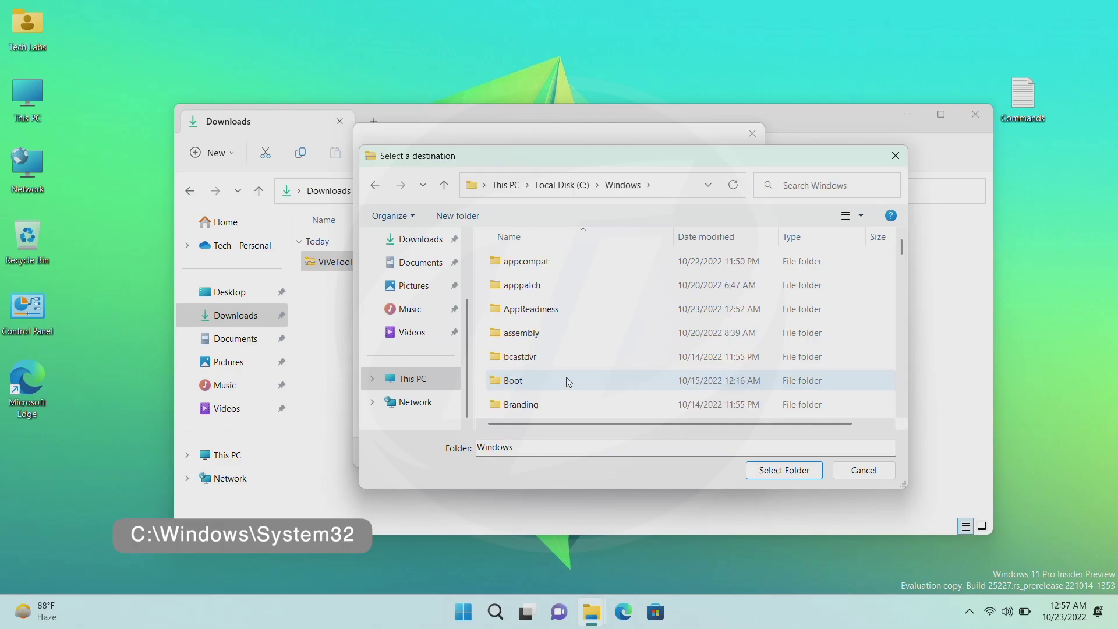
pyautogui.press('s')
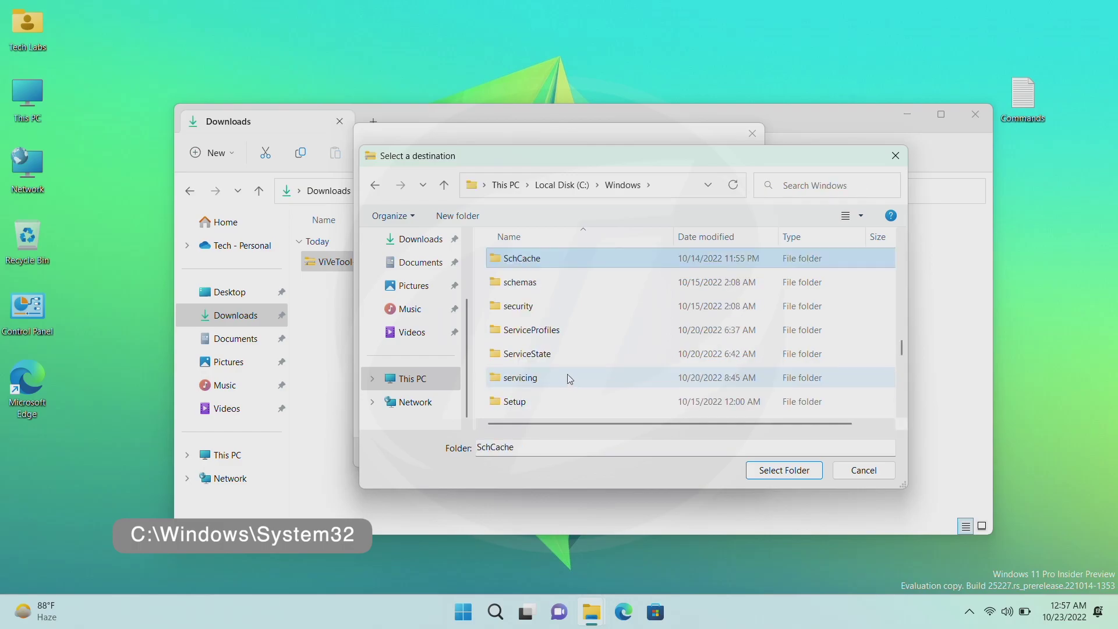
pyautogui.scroll(-3, 569, 382)
pyautogui.click(569, 381)
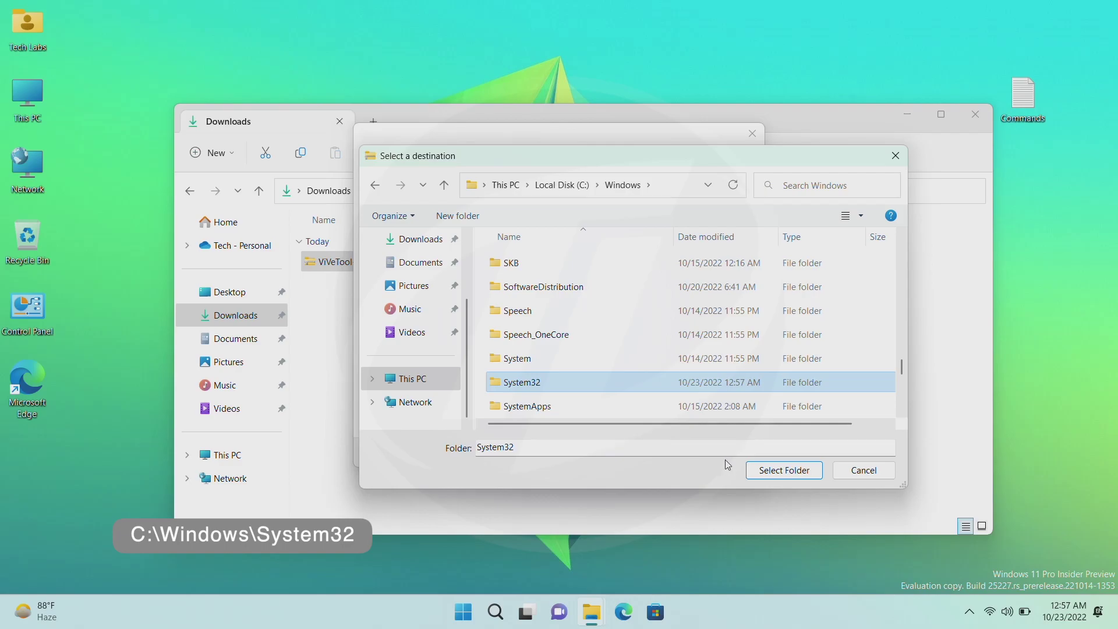
# Extract the ViVeTool files into System32, replacing existing files and granting administrator permission
pyautogui.click(757, 472)
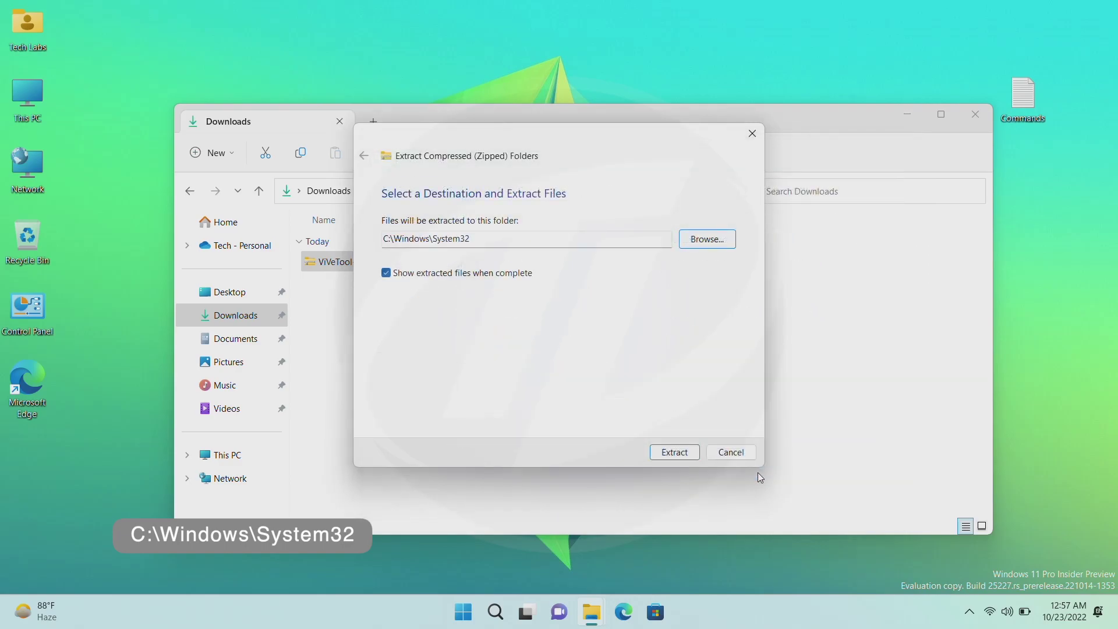
pyautogui.click(697, 455)
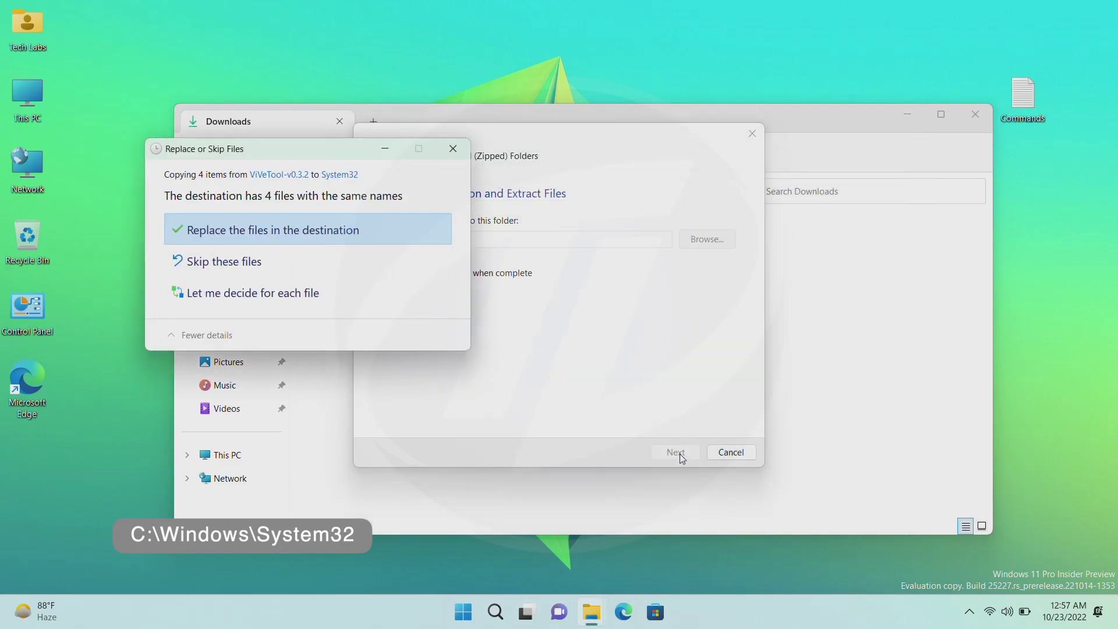
pyautogui.click(346, 225)
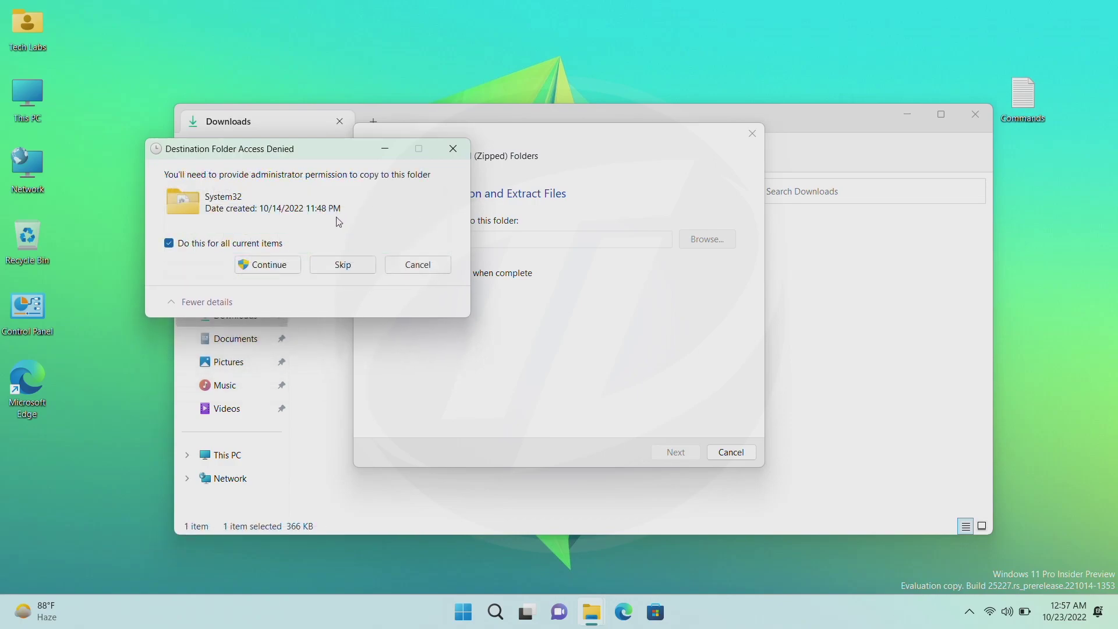
pyautogui.click(268, 265)
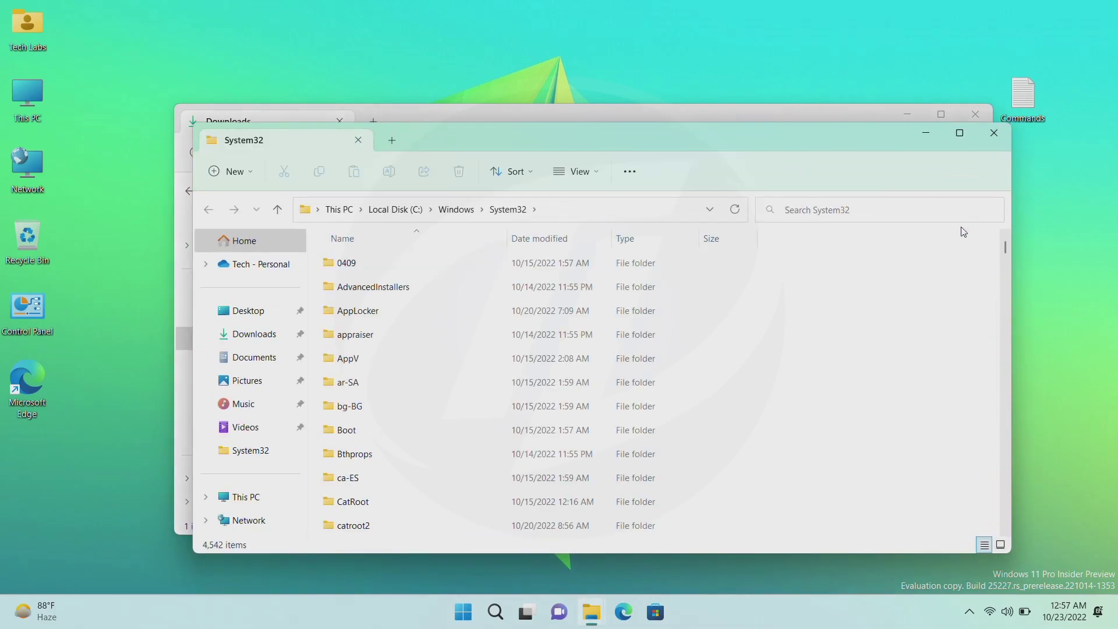
# Close the System32 and Downloads windows and refresh the desktop
pyautogui.click(992, 136)
pyautogui.click(974, 116)
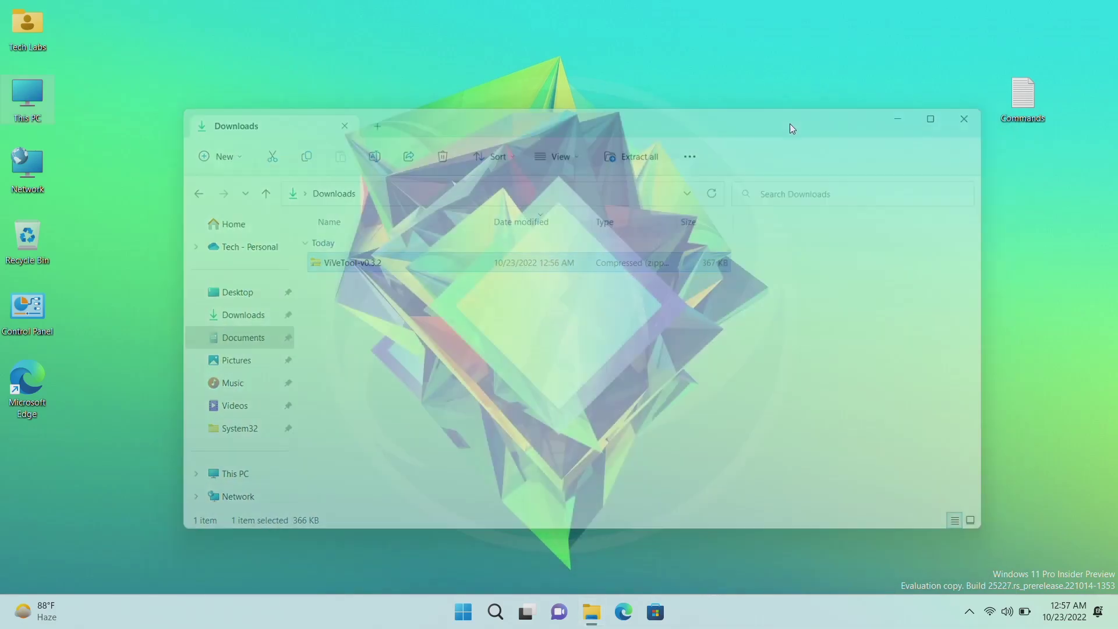
pyautogui.rightClick(638, 154)
pyautogui.click(673, 213)
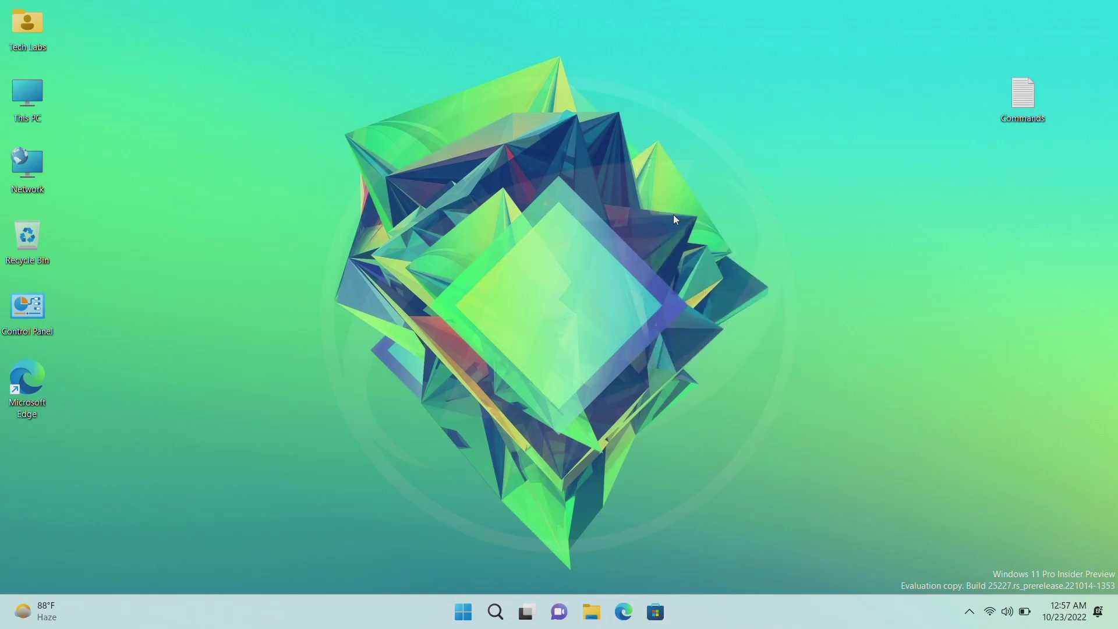
# Search 'cmd' from Start and run Command Prompt as administrator, approving the UAC prompt
pyautogui.press('super')
pyautogui.write('cmd')
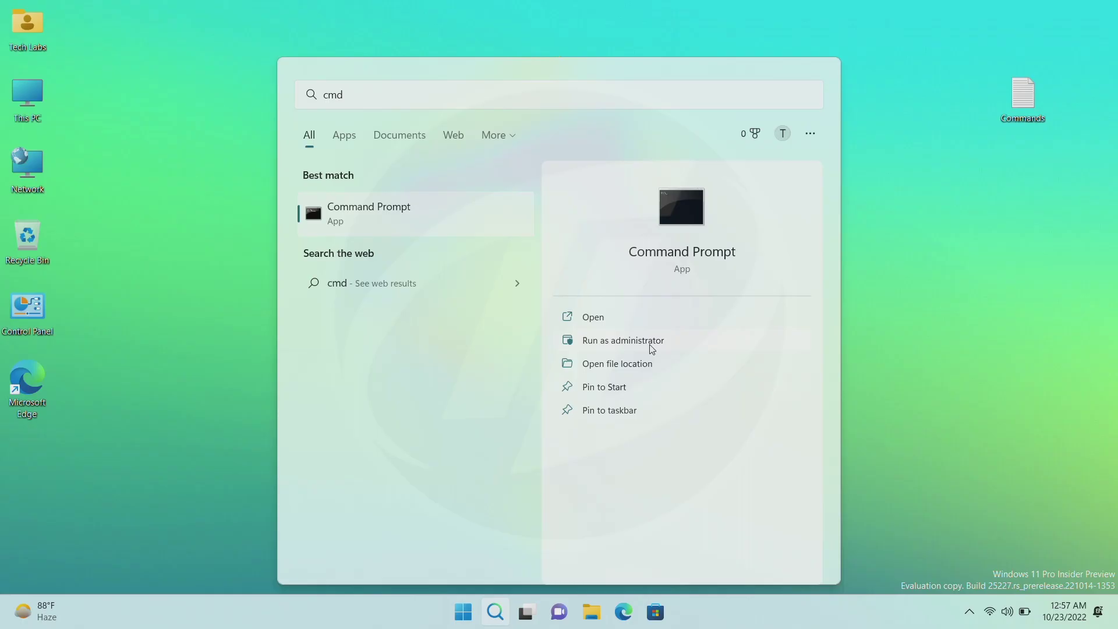
pyautogui.click(652, 344)
pyautogui.click(511, 415)
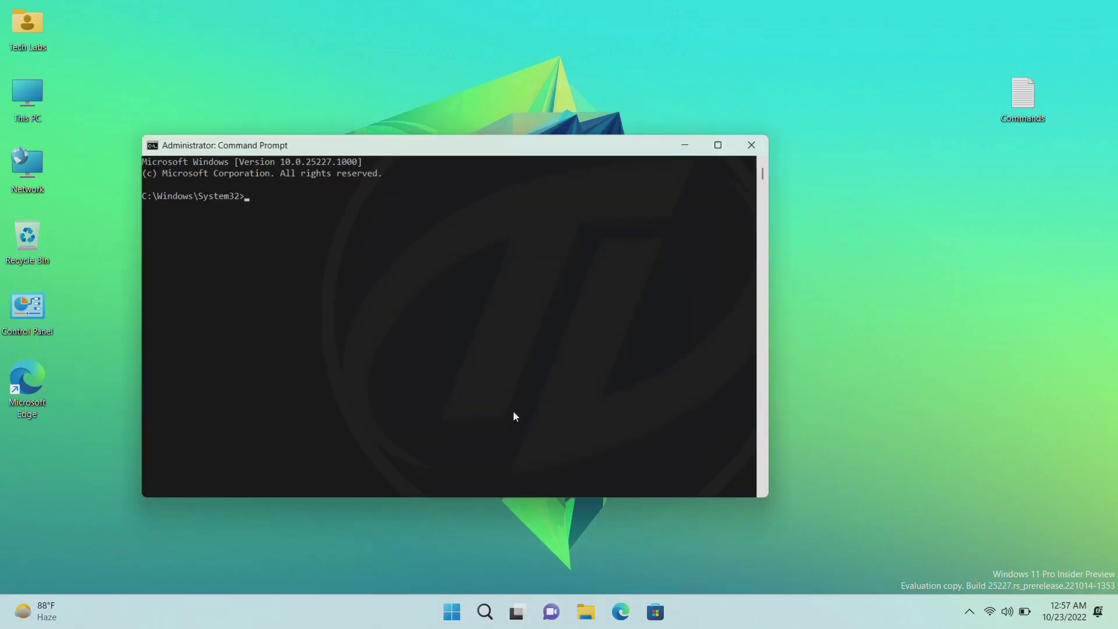
# Reopen the Commands notes on the right half with Command Prompt snapped left
pyautogui.doubleClick(1001, 103)
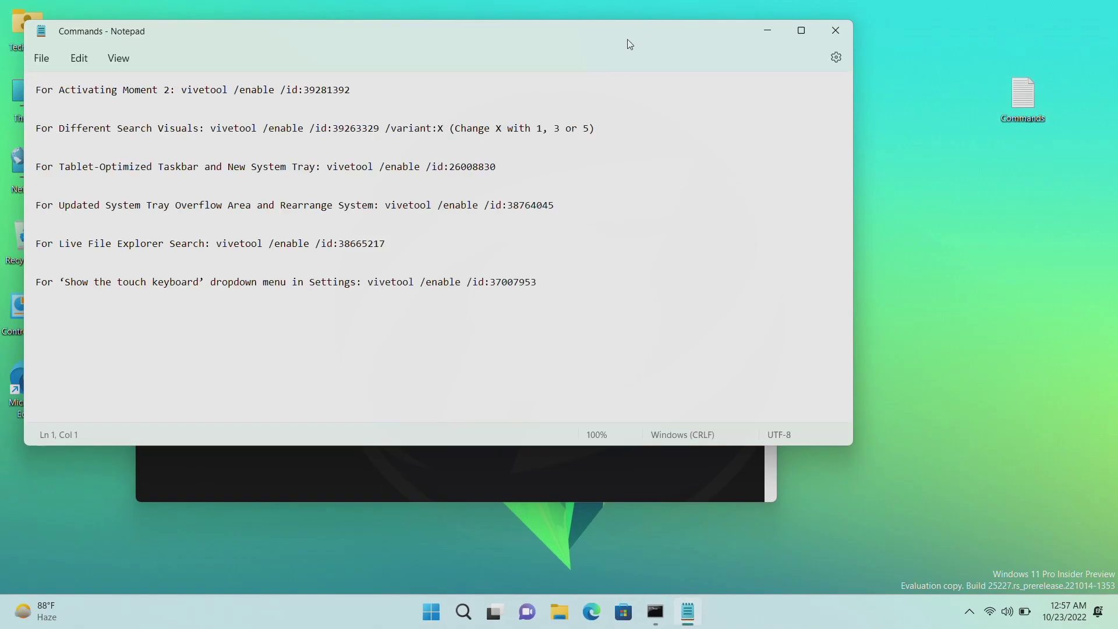
pyautogui.moveTo(631, 42); pyautogui.dragTo(1115, 294)
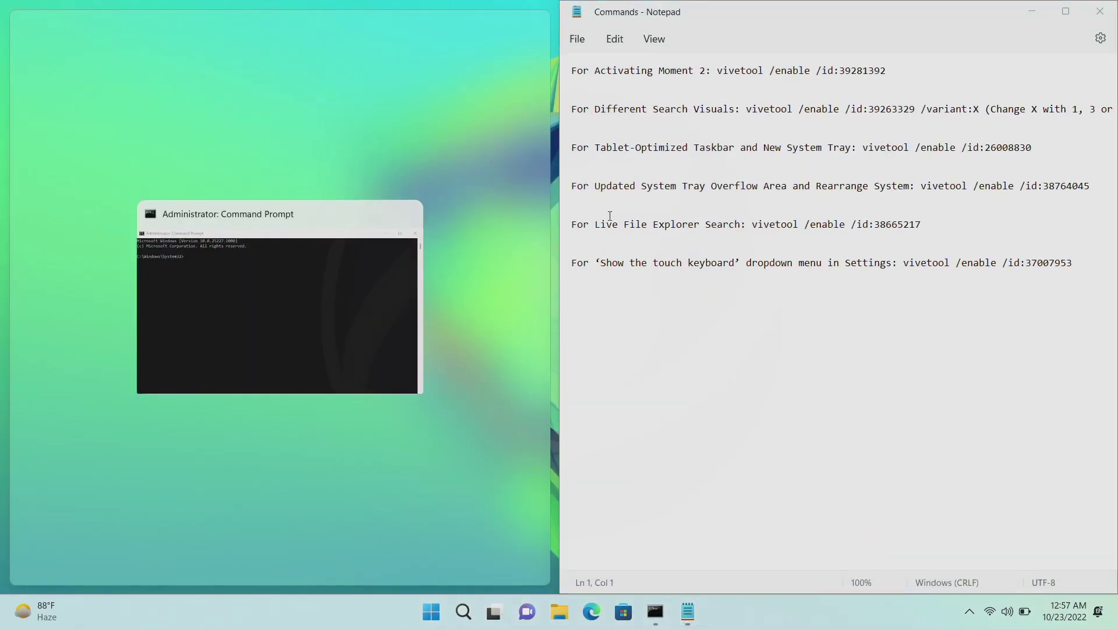
pyautogui.click(368, 292)
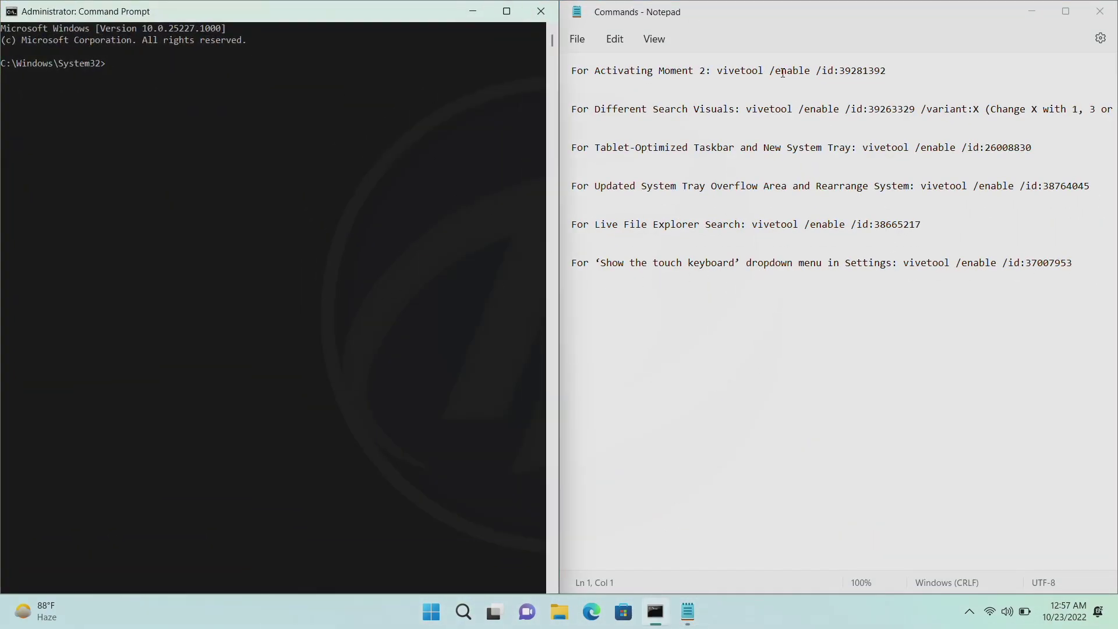
# Select the Moment 2 command vivetool /enable /id:39281392 in the notes
pyautogui.tripleClick(840, 71)
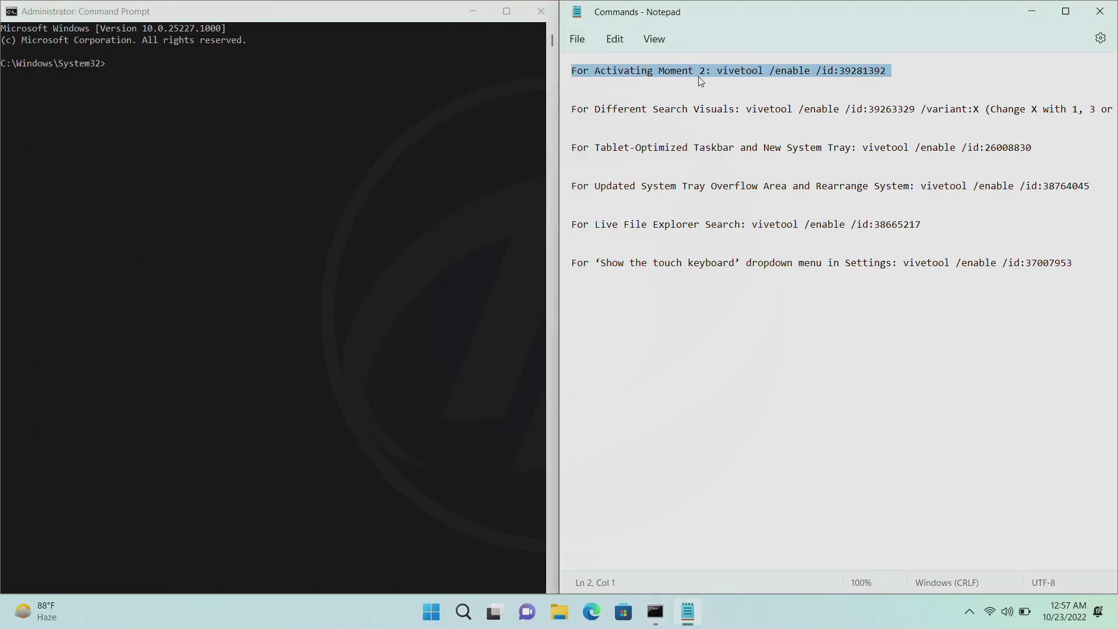
pyautogui.click(729, 90)
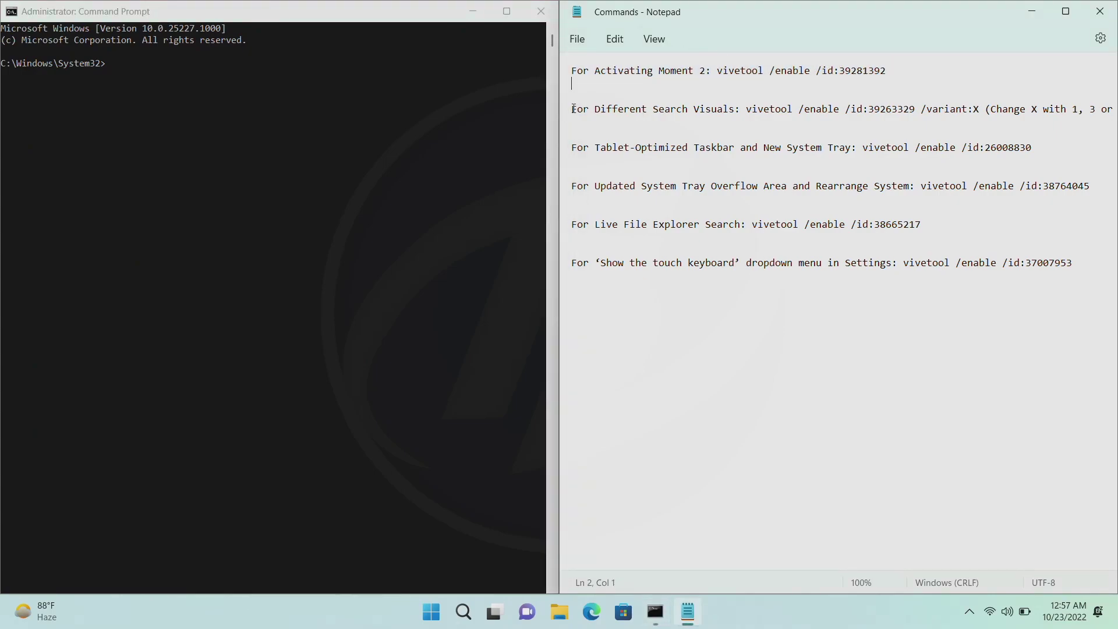
pyautogui.moveTo(573, 109); pyautogui.dragTo(992, 359)
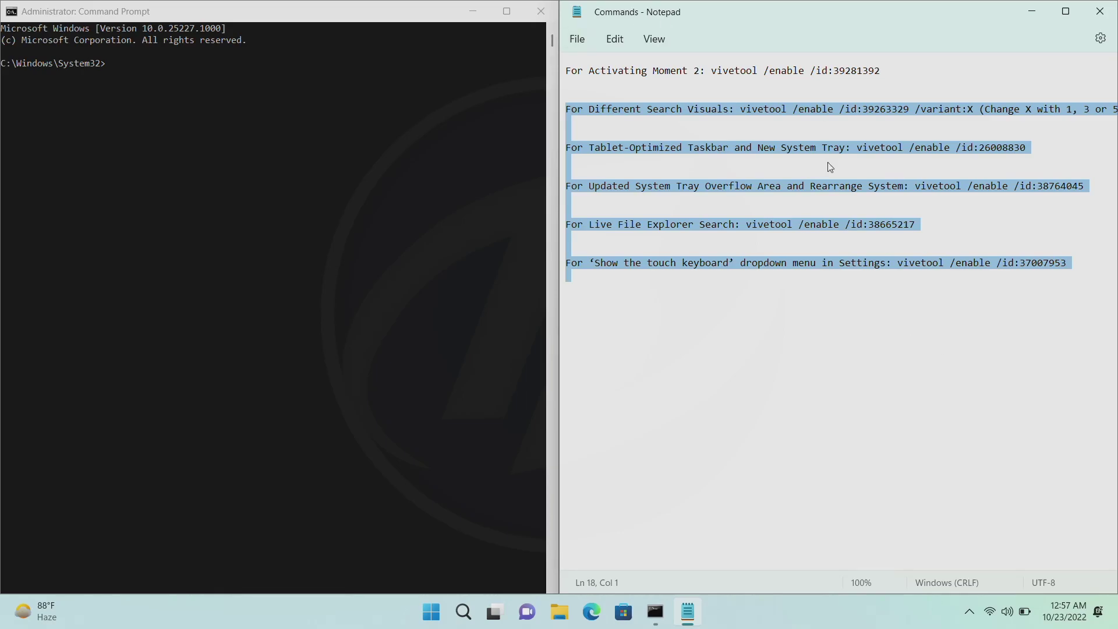
pyautogui.click(812, 358)
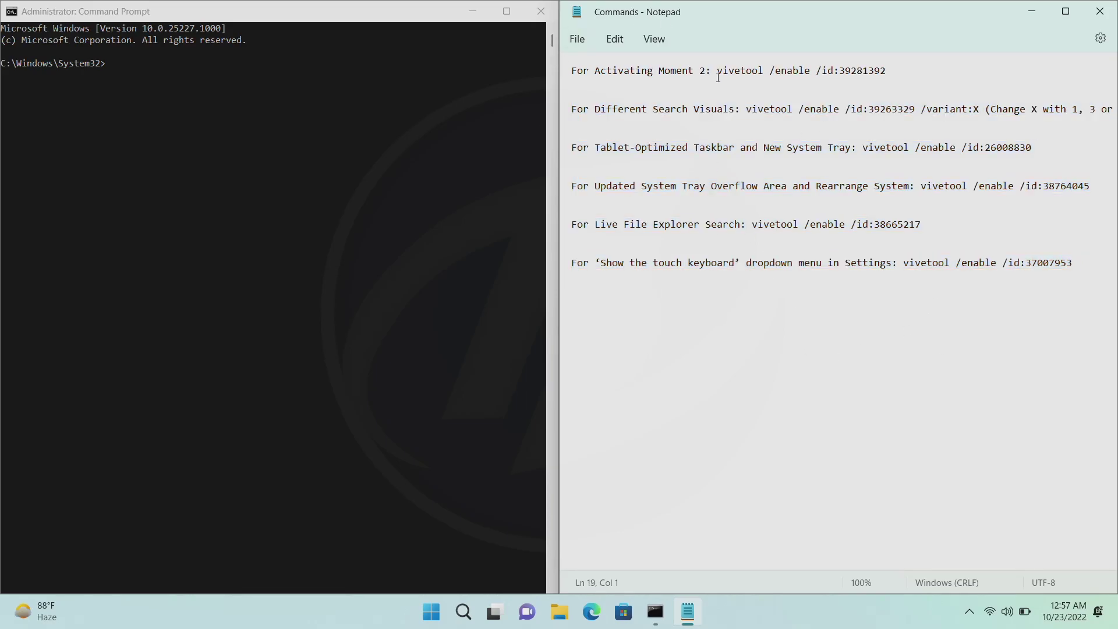
pyautogui.moveTo(718, 71); pyautogui.dragTo(888, 73)
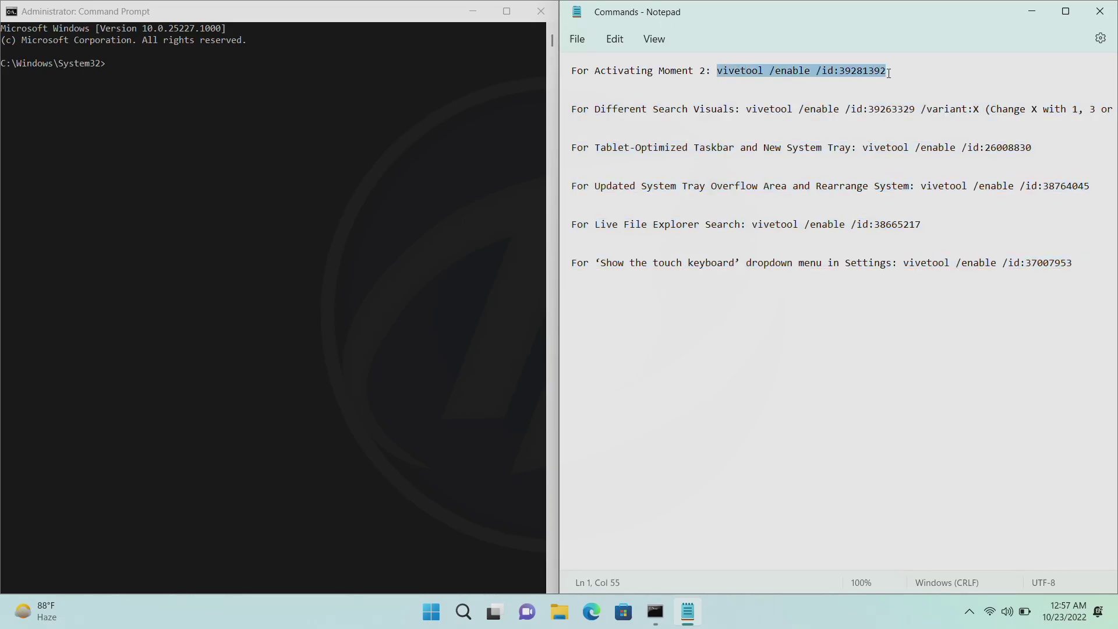
pyautogui.click(400, 162)
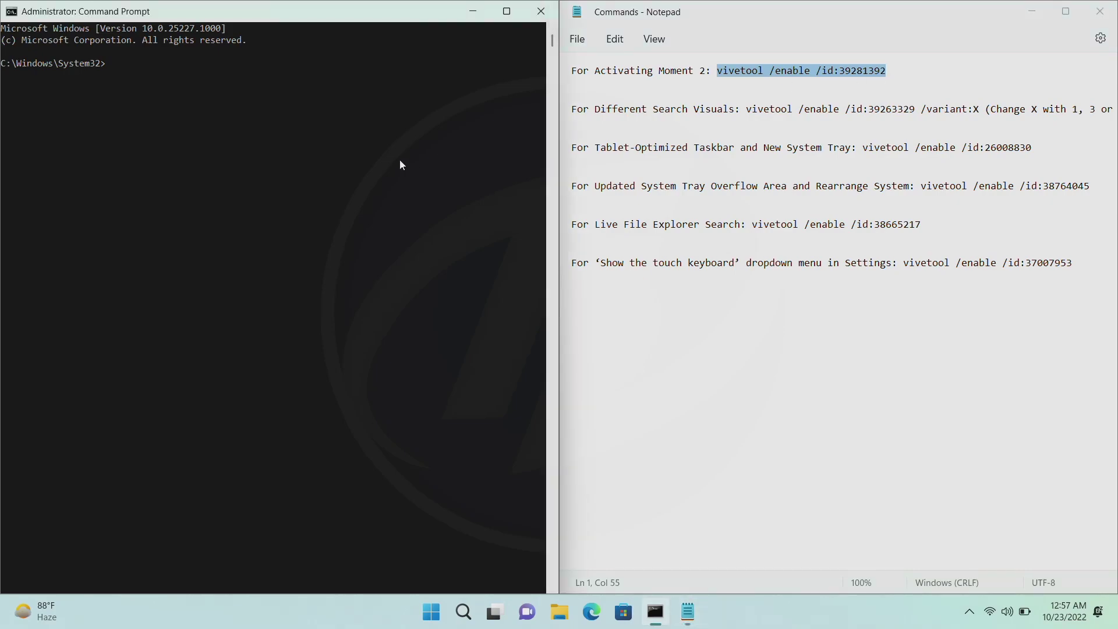
# Run the Moment 2 command, then the Different Search Visuals command with variant 5
pyautogui.write('vivetool /enable /id:39281392')
pyautogui.press('Return')
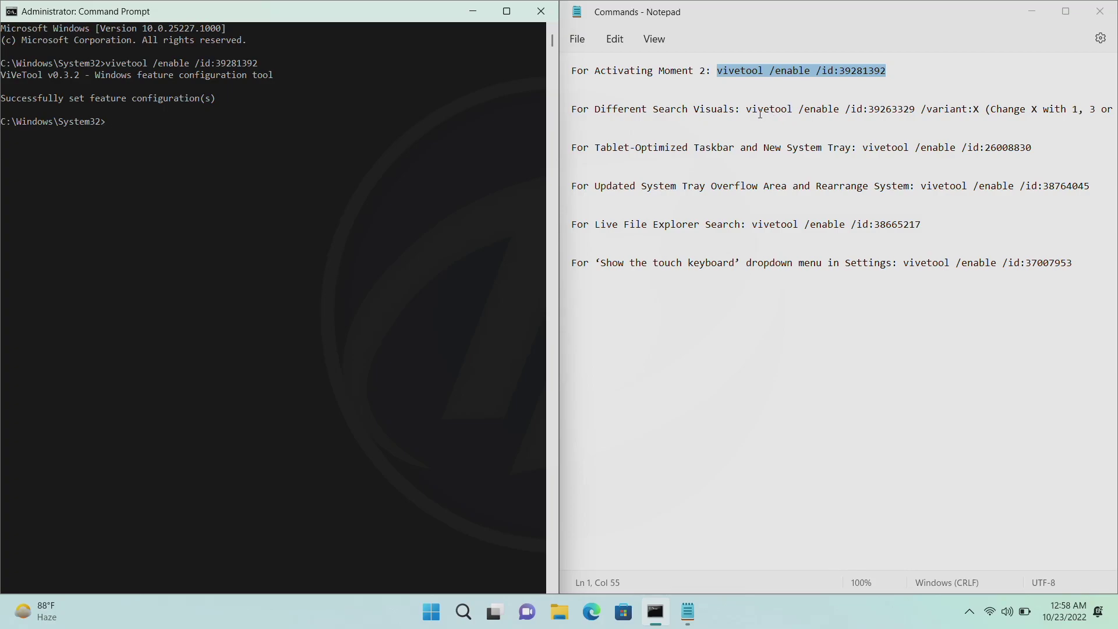
pyautogui.moveTo(747, 108); pyautogui.dragTo(980, 114)
pyautogui.hotkey('ctrl', 'c')
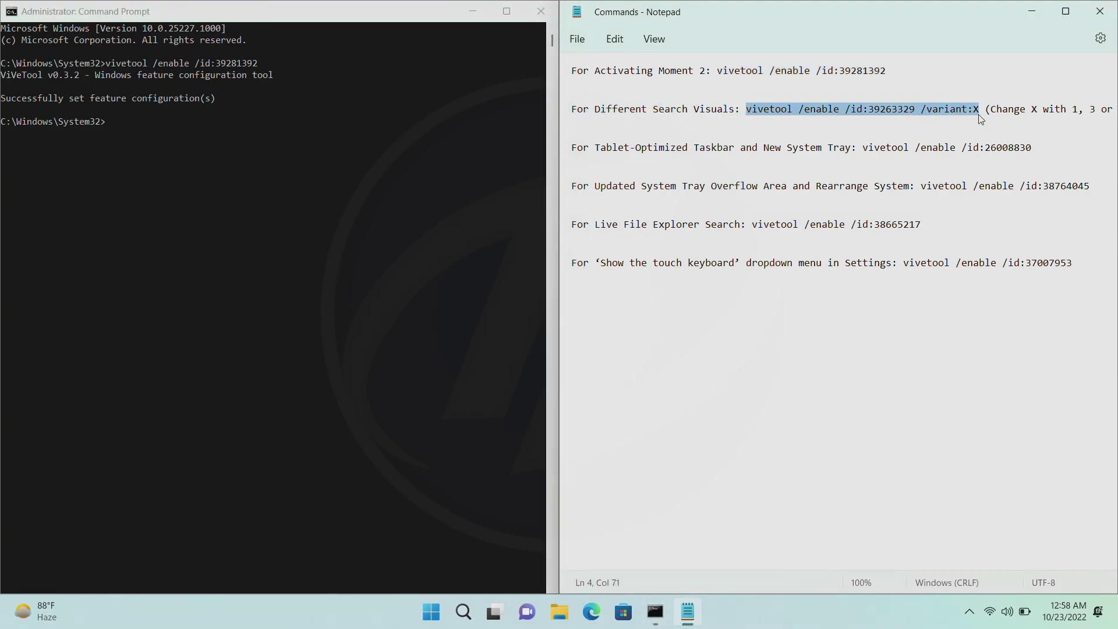
pyautogui.click(314, 196)
pyautogui.hotkey('ctrl', 'v')
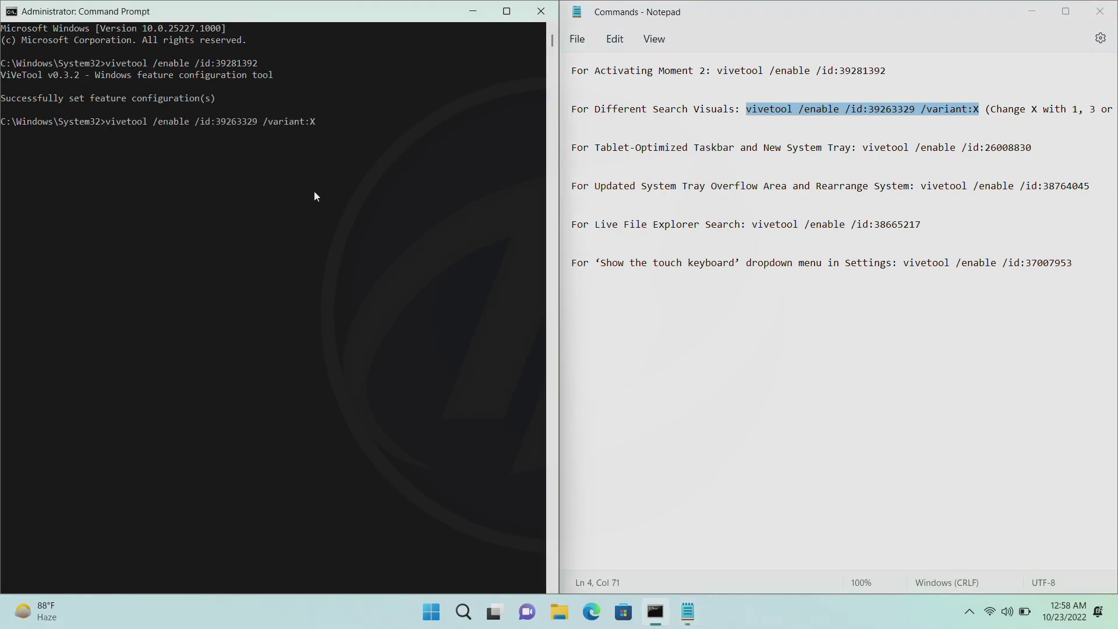
pyautogui.press('BackSpace')
pyautogui.write('5')
pyautogui.press('Return')
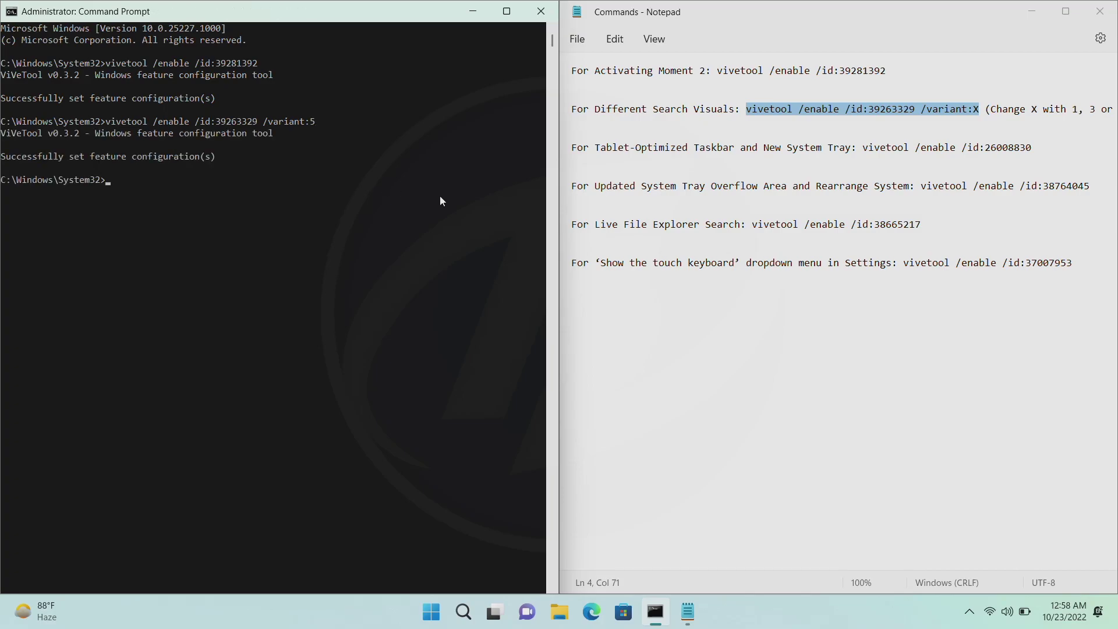
# Run the Tablet-Optimized Taskbar and Updated System Tray vivetool commands
pyautogui.moveTo(863, 149); pyautogui.dragTo(1033, 149)
pyautogui.hotkey('ctrl', 'c')
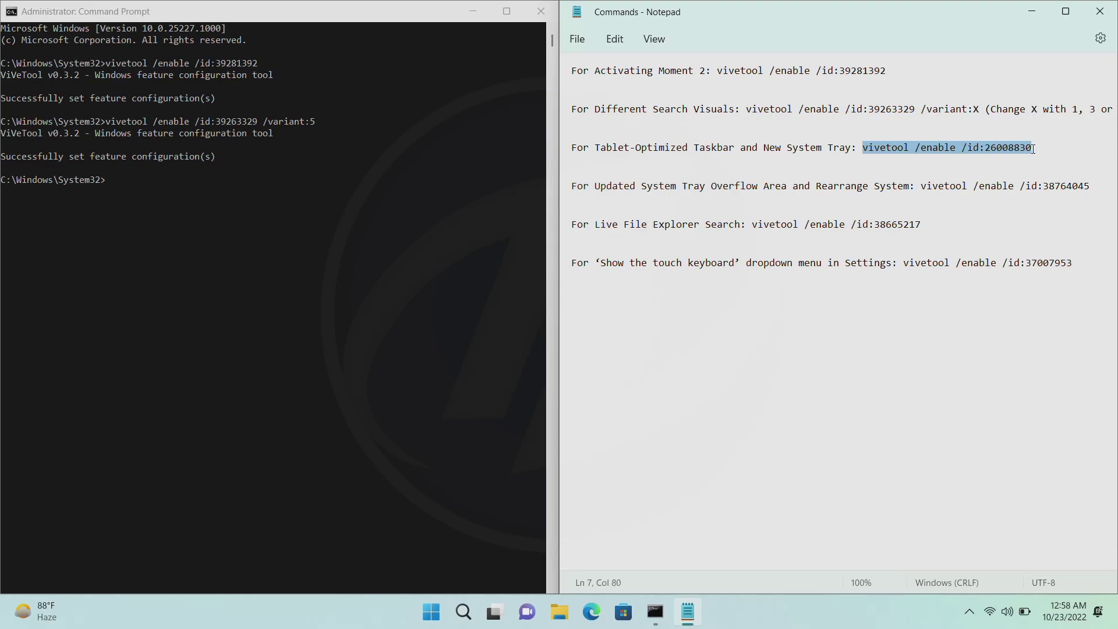
pyautogui.click(290, 178)
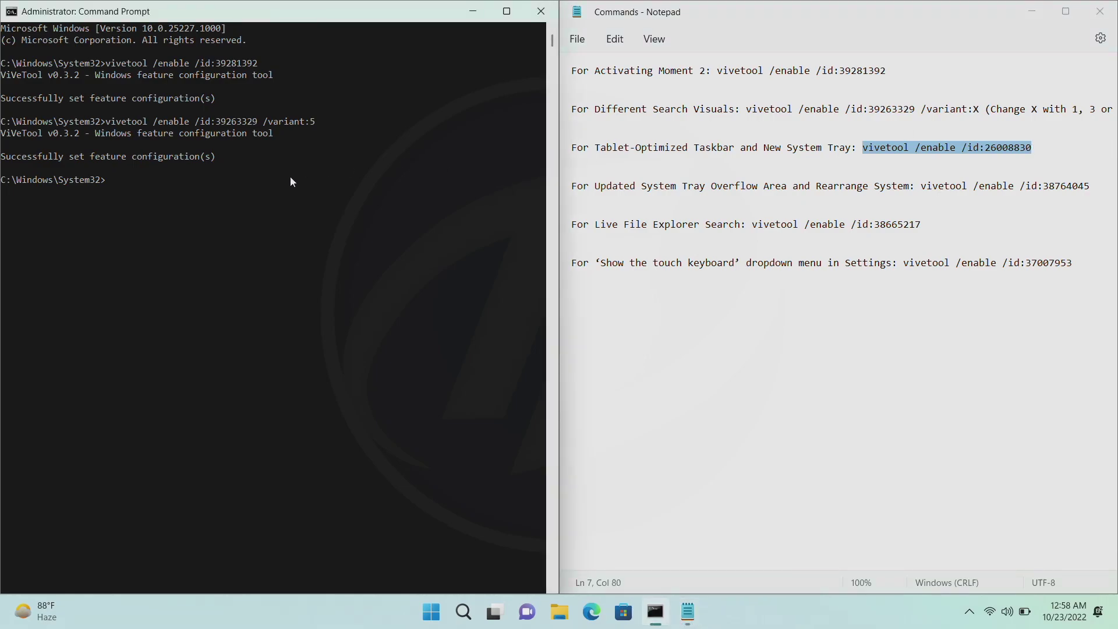
pyautogui.hotkey('ctrl', 'v')
pyautogui.press('Return')
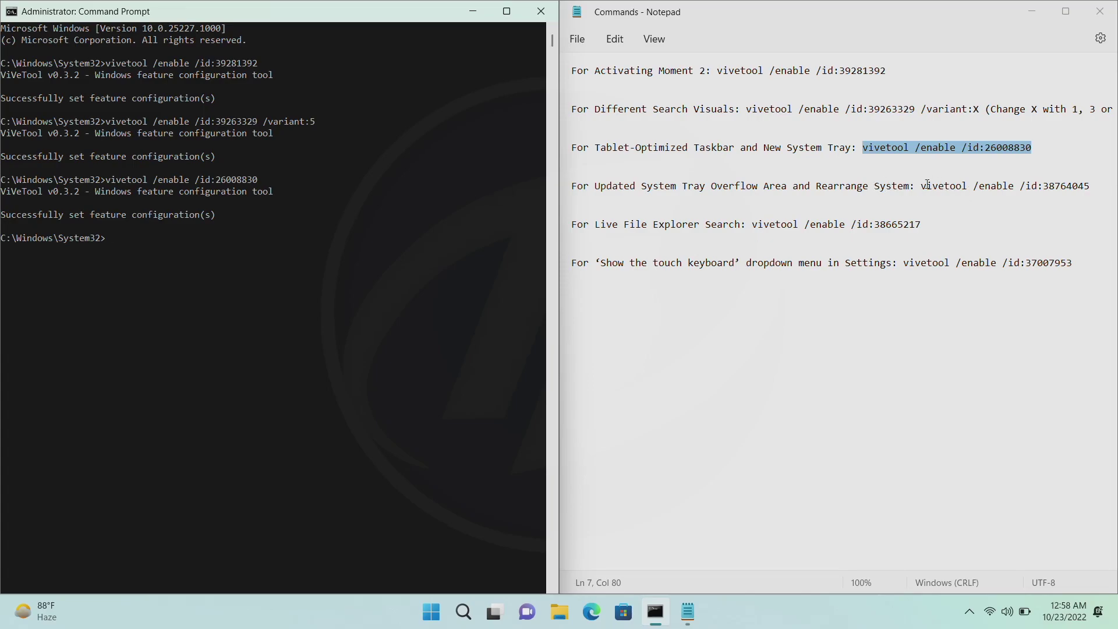
pyautogui.moveTo(921, 186); pyautogui.dragTo(1097, 188)
pyautogui.hotkey('ctrl', 'c')
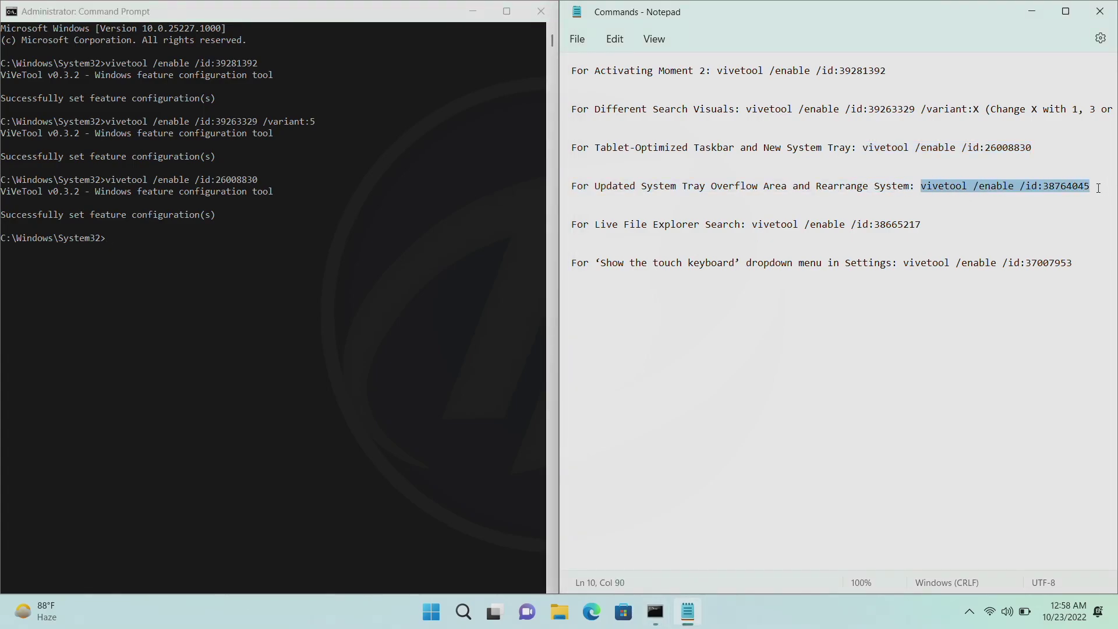
pyautogui.click(378, 263)
pyautogui.hotkey('ctrl', 'v')
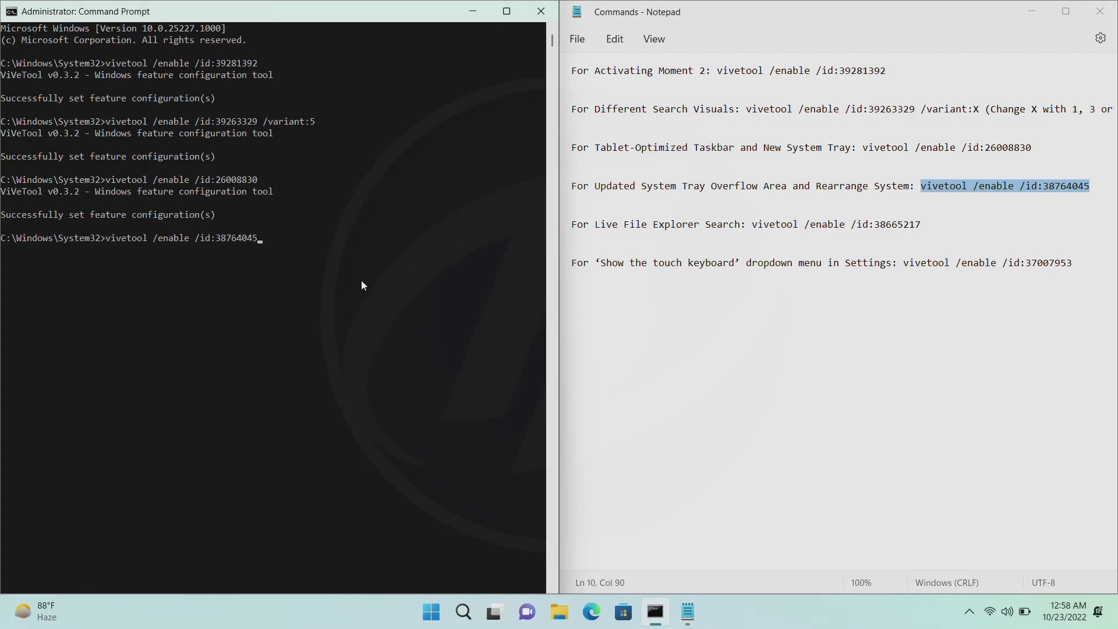
pyautogui.press('Return')
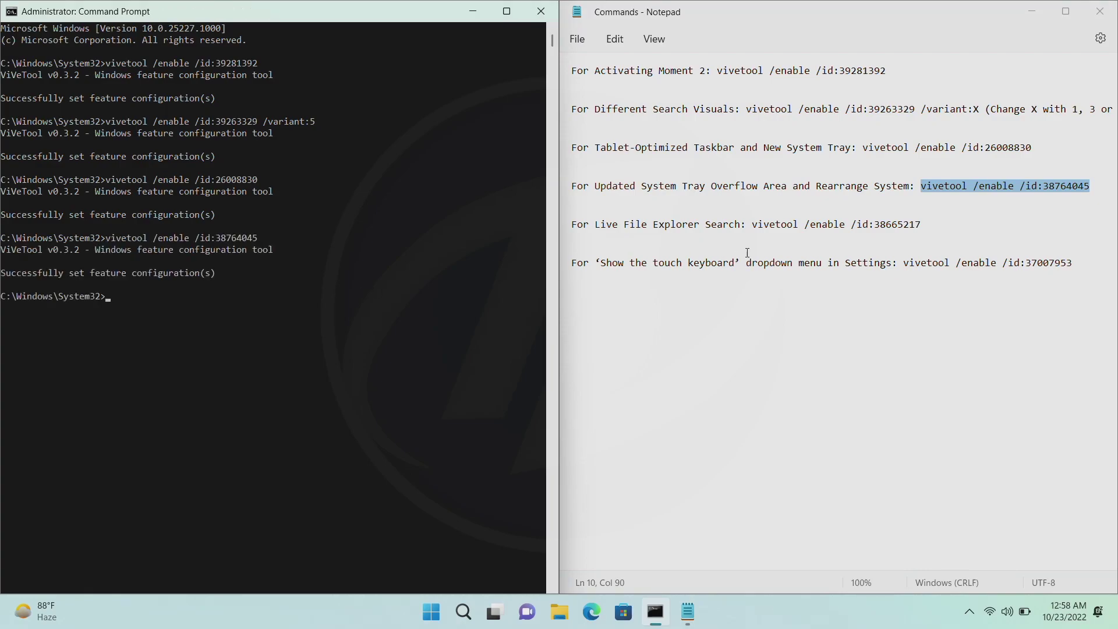
# Run the Live File Explorer Search and touch keyboard dropdown vivetool commands
pyautogui.moveTo(752, 226); pyautogui.dragTo(920, 223)
pyautogui.hotkey('ctrl', 'c')
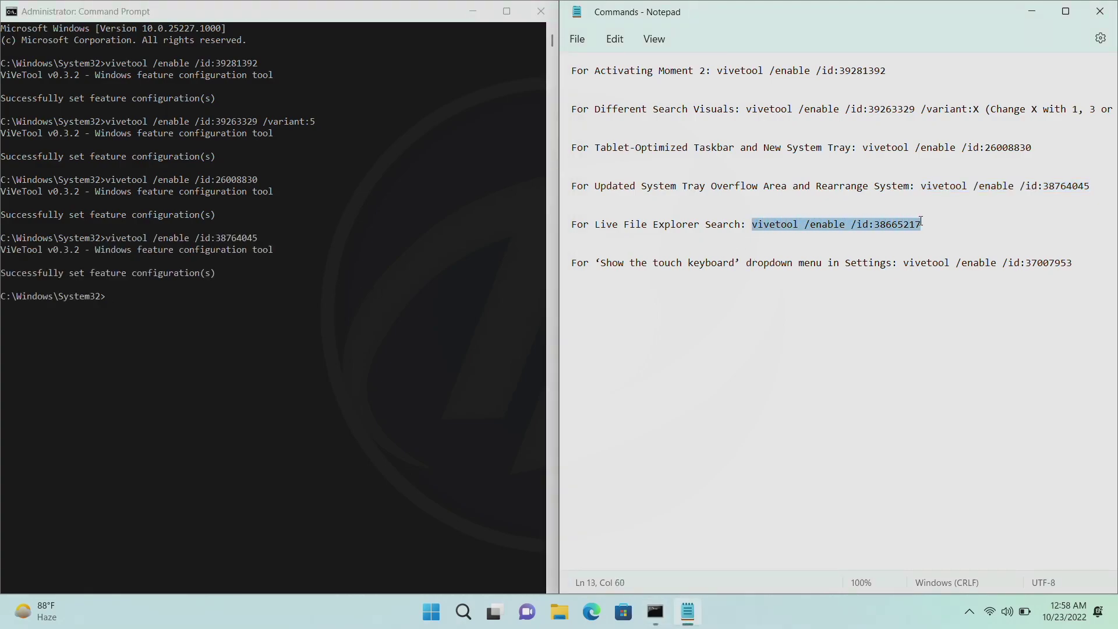
pyautogui.click(372, 326)
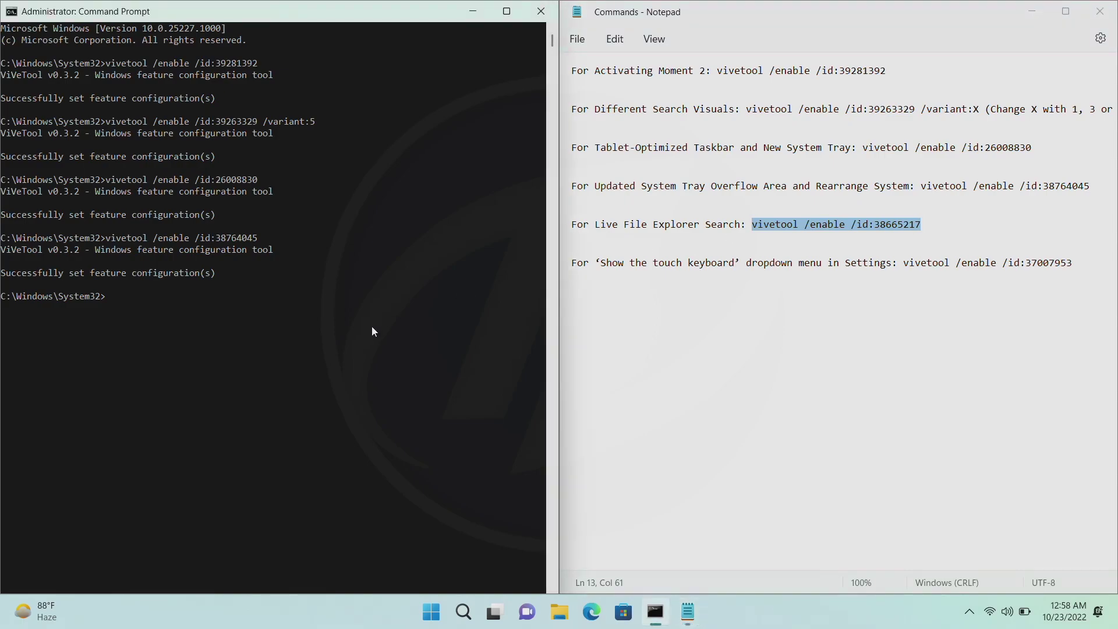
pyautogui.hotkey('ctrl', 'v')
pyautogui.press('Return')
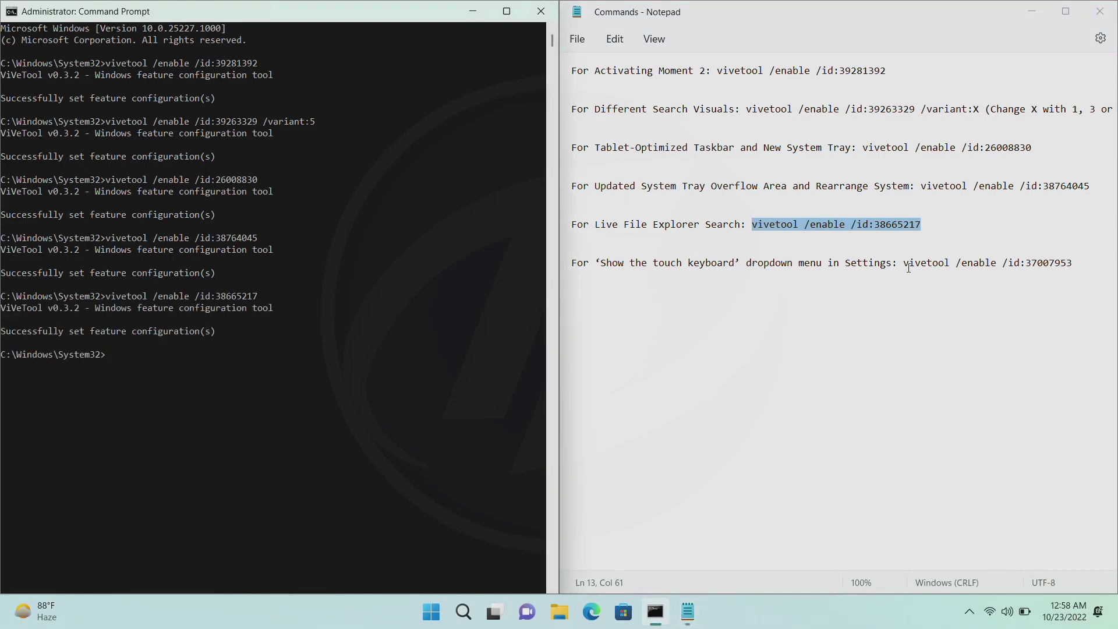
pyautogui.moveTo(904, 263); pyautogui.dragTo(1073, 266)
pyautogui.hotkey('ctrl', 'c')
pyautogui.click(369, 366)
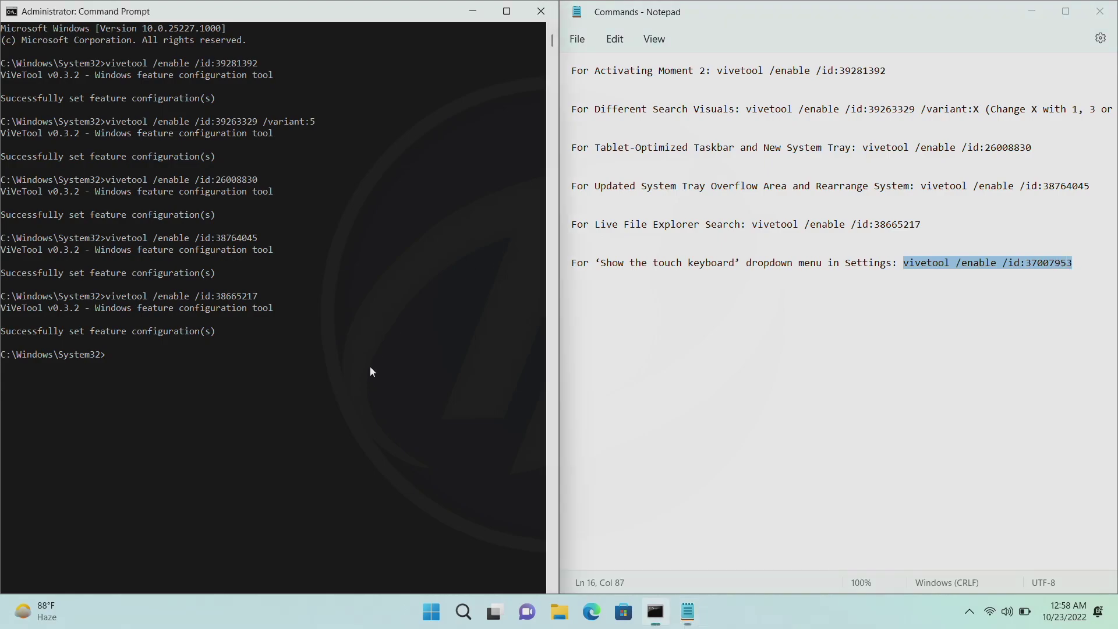
pyautogui.hotkey('ctrl', 'v')
pyautogui.press('Return')
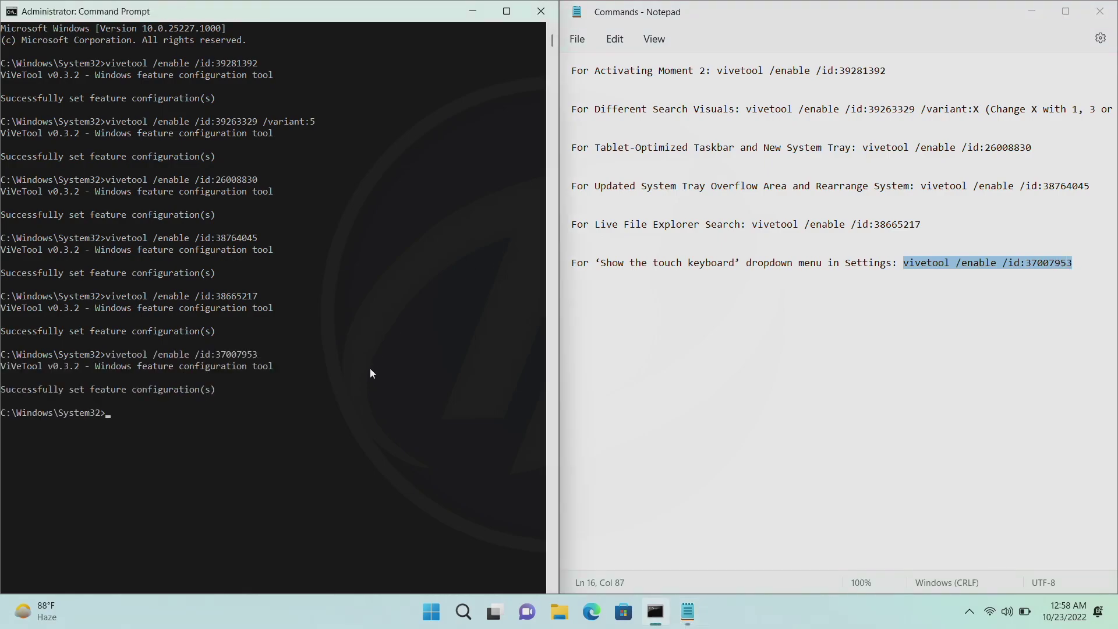
# Close Command Prompt and the notes, then restart the PC to apply the features
pyautogui.click(540, 11)
pyautogui.click(1099, 11)
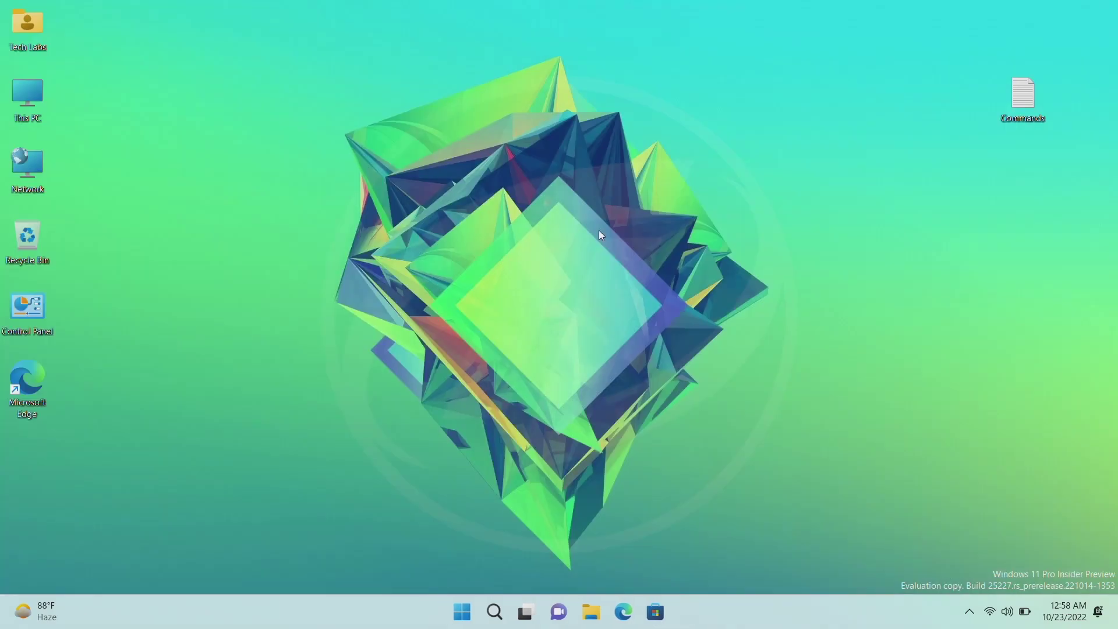
pyautogui.click(465, 616)
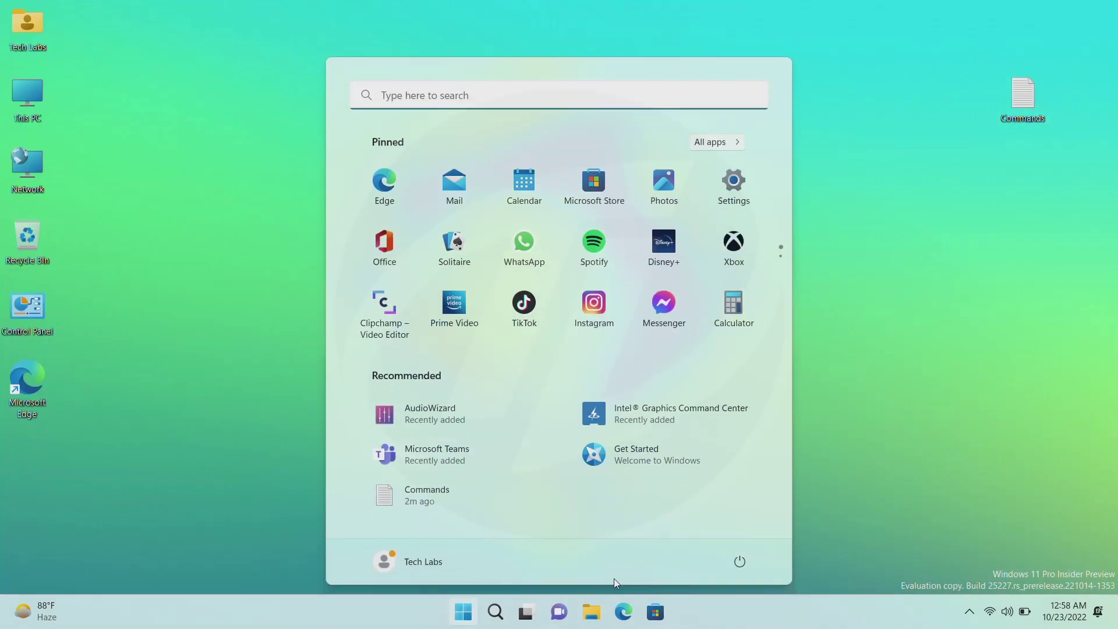
pyautogui.click(750, 562)
pyautogui.click(733, 531)
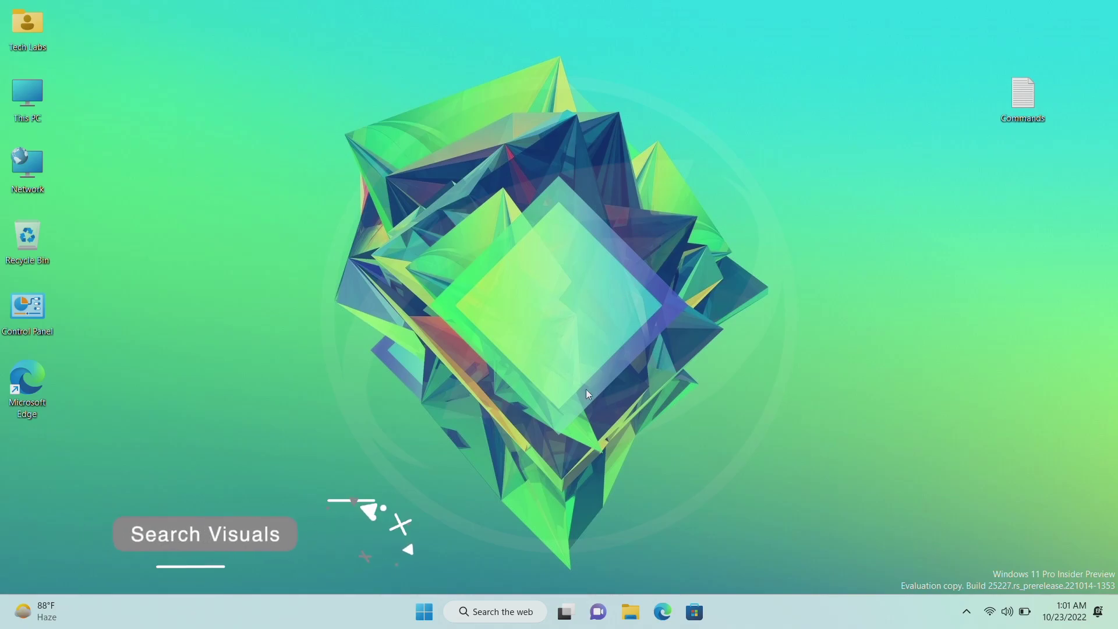
# Preview the new taskbar search panel, then right-click the taskbar for its menu
pyautogui.click(498, 617)
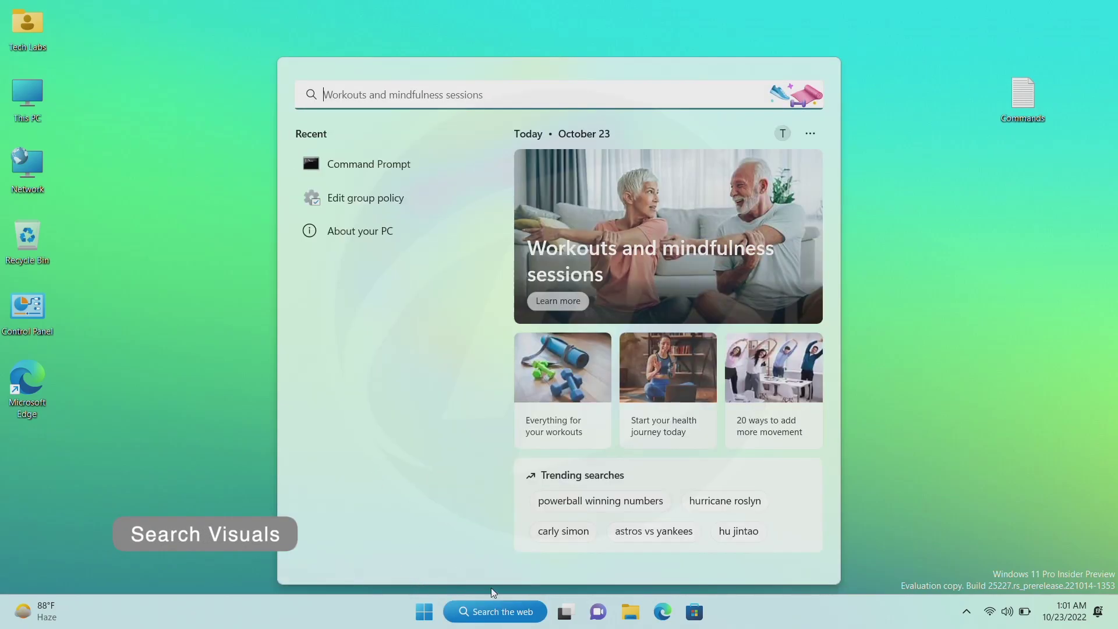
pyautogui.click(884, 481)
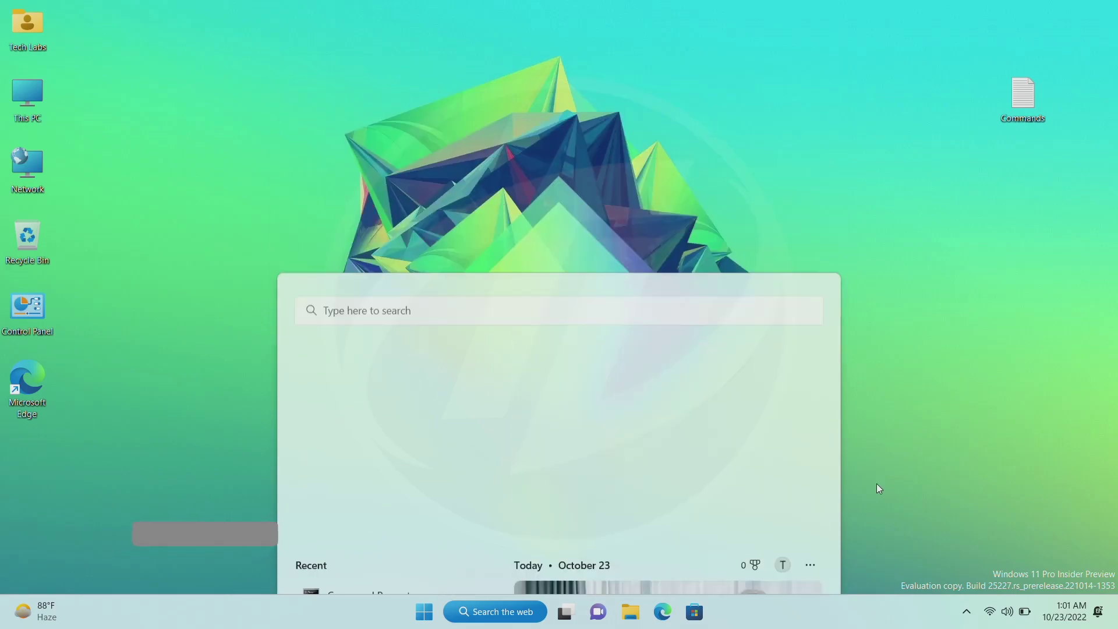
pyautogui.rightClick(824, 608)
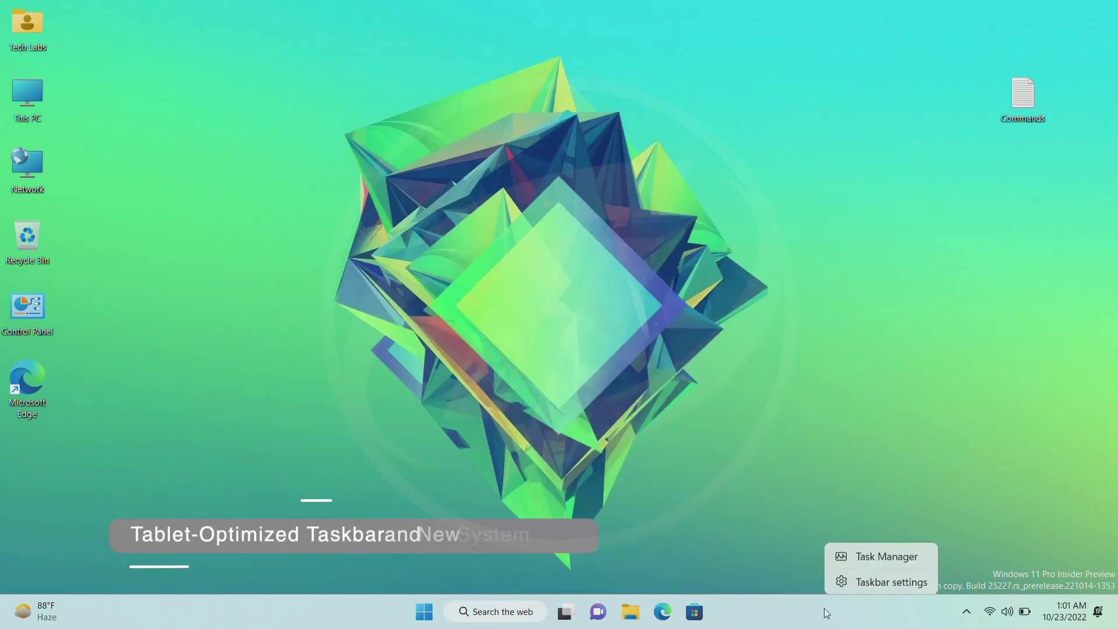
pyautogui.click(846, 581)
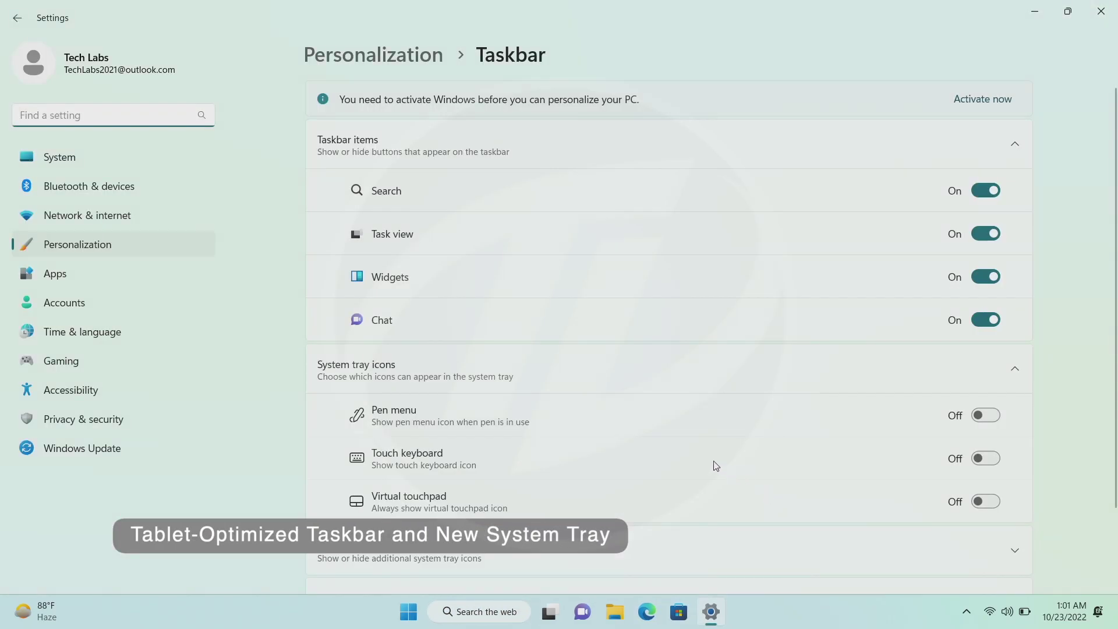
pyautogui.scroll(-3, 692, 454)
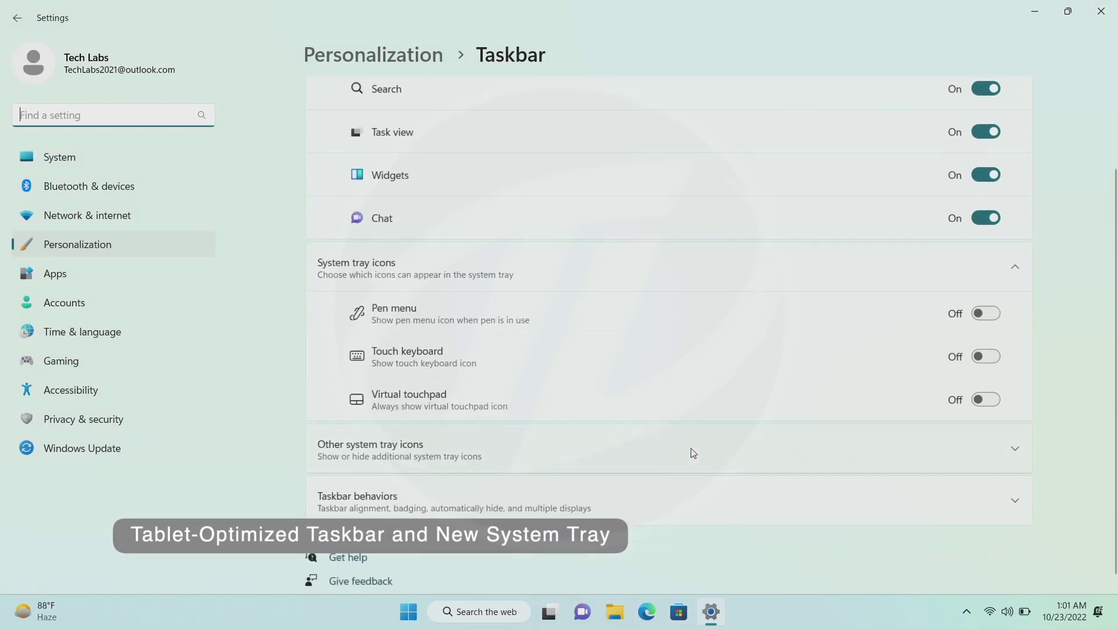
pyautogui.click(684, 489)
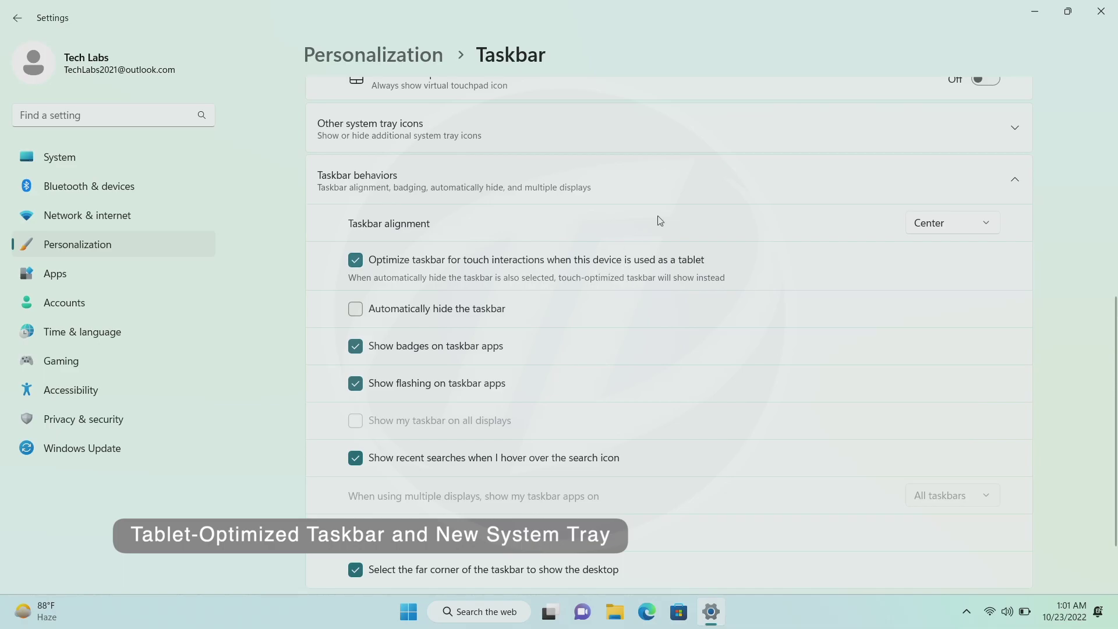
pyautogui.click(1100, 11)
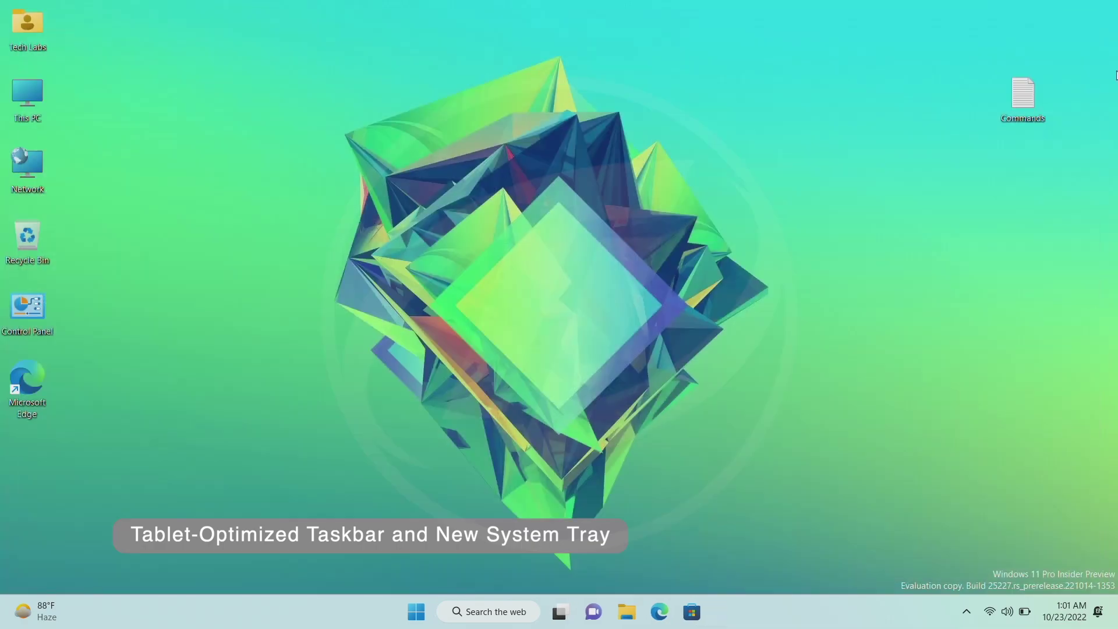
pyautogui.click(961, 617)
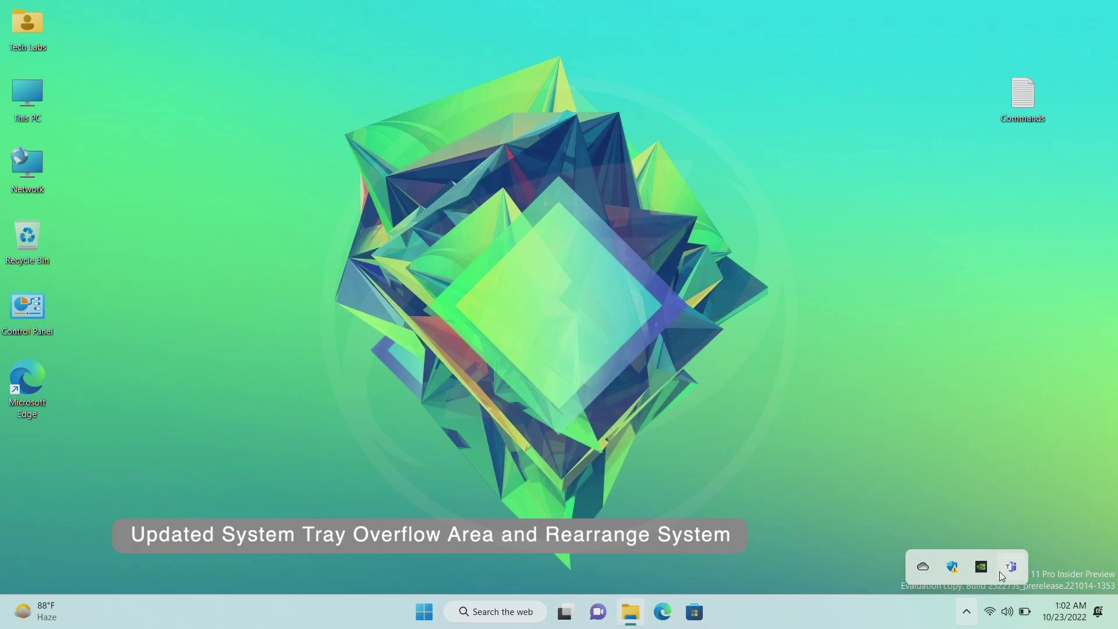
pyautogui.moveTo(1000, 572); pyautogui.dragTo(984, 622)
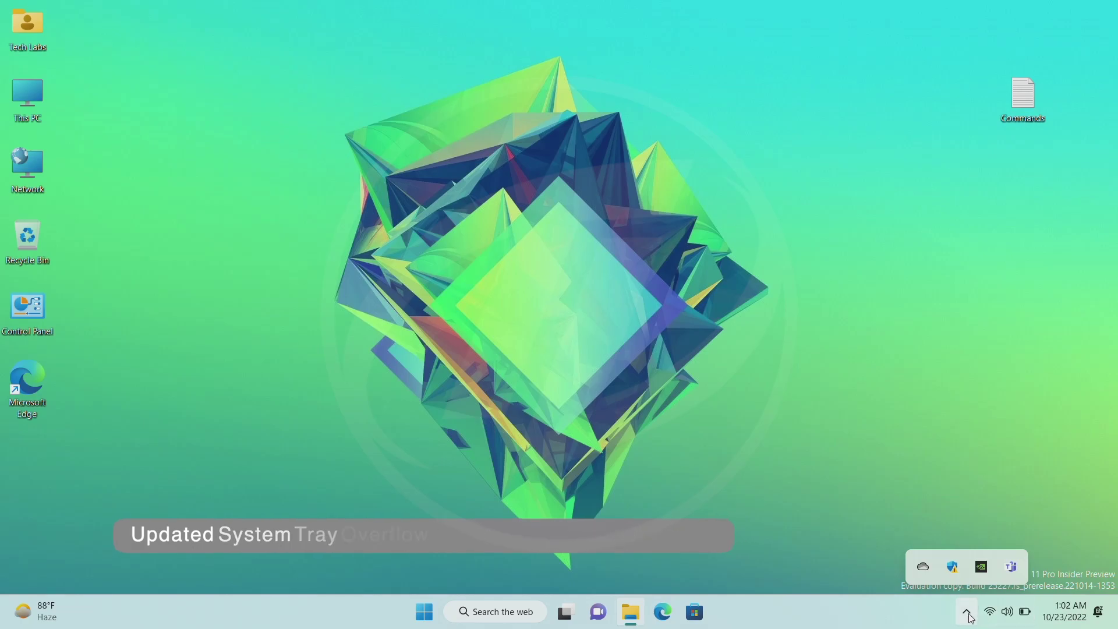
pyautogui.rightClick(851, 405)
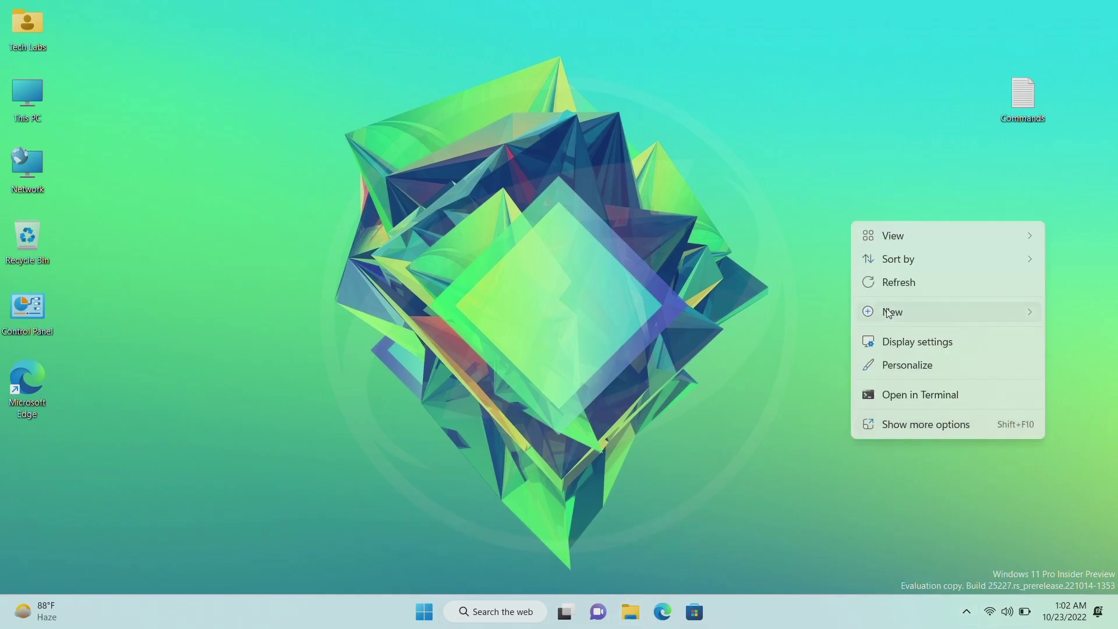
pyautogui.click(898, 284)
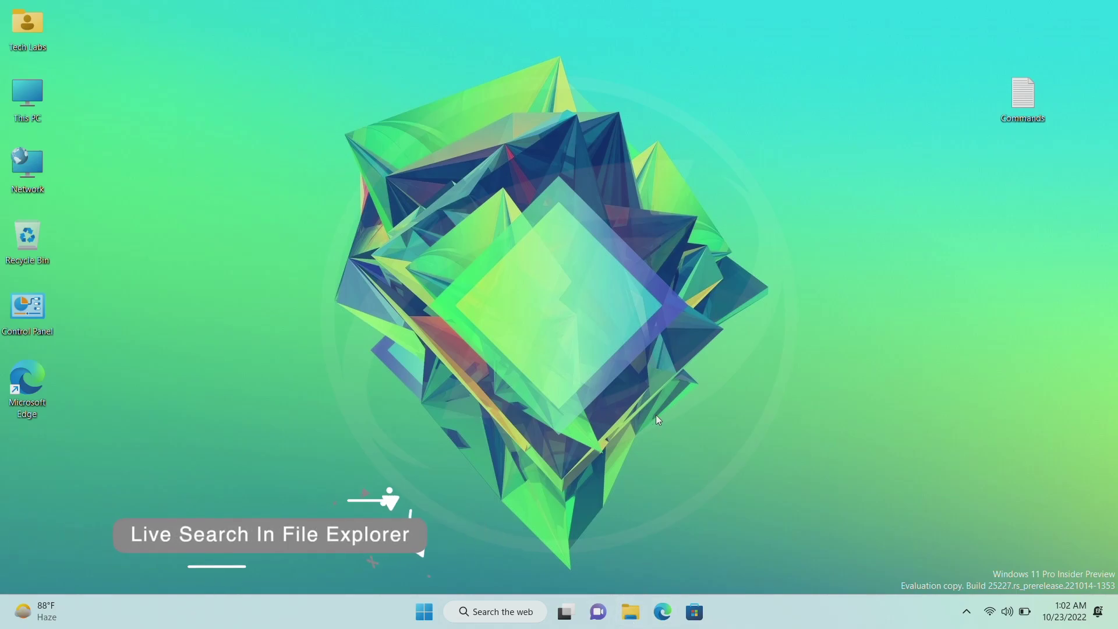
pyautogui.press('super+e')
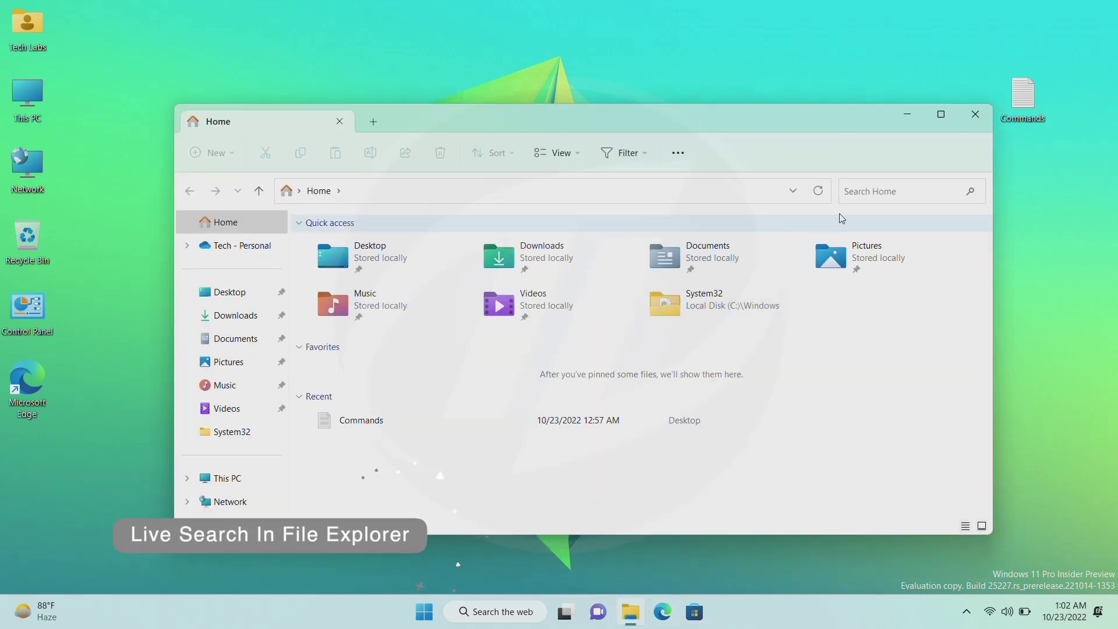
pyautogui.click(872, 191)
pyautogui.write('g')
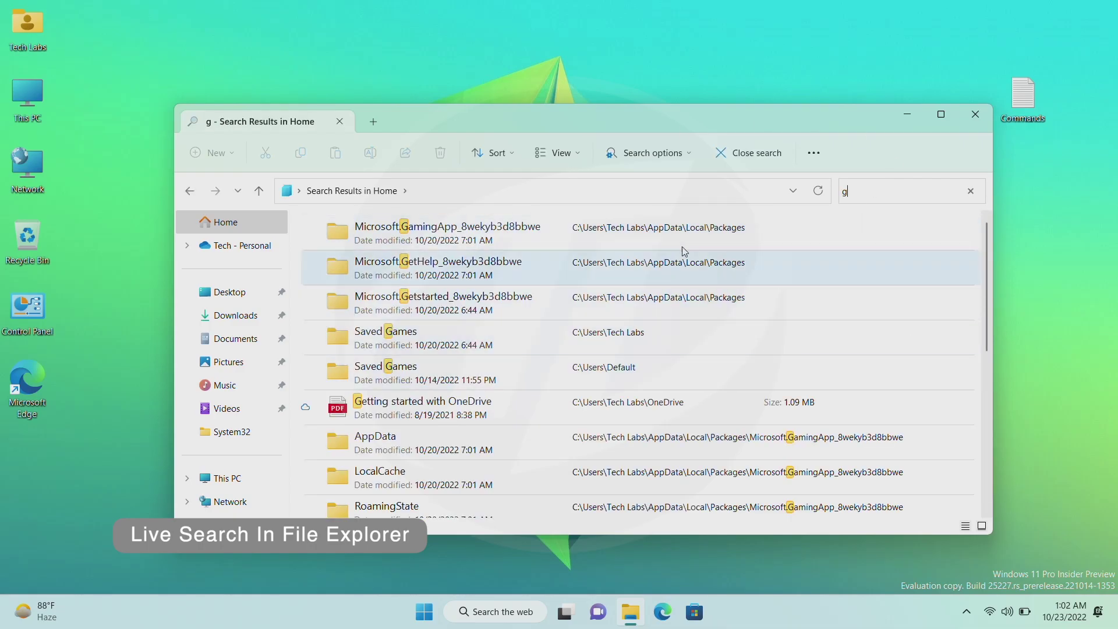
pyautogui.click(975, 113)
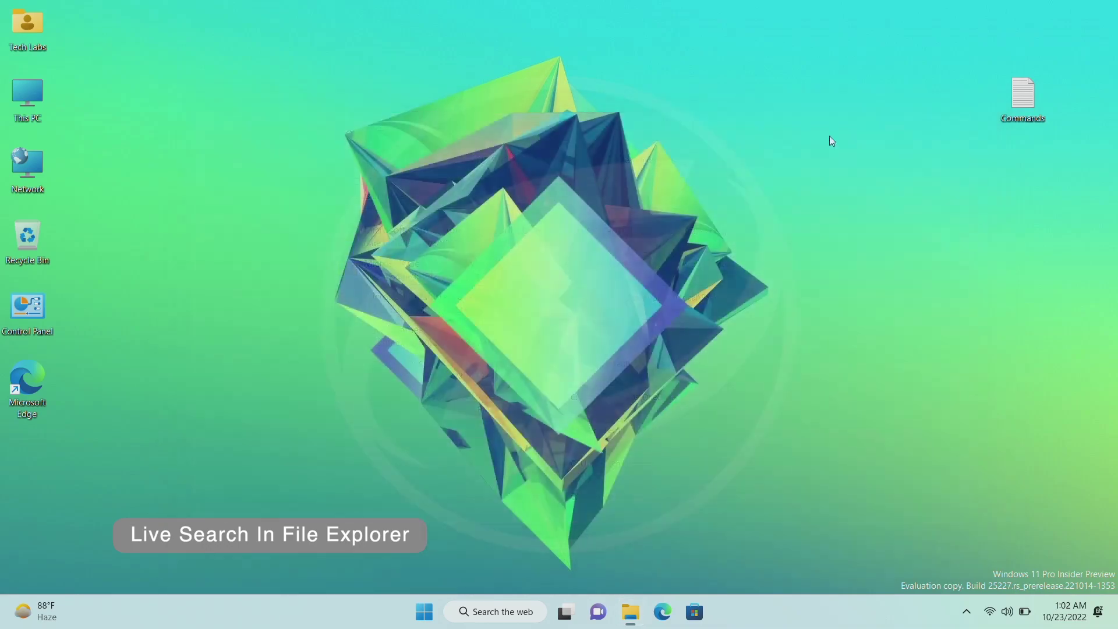
# Open Settings and go to the Accessibility Keyboard page
pyautogui.click(424, 611)
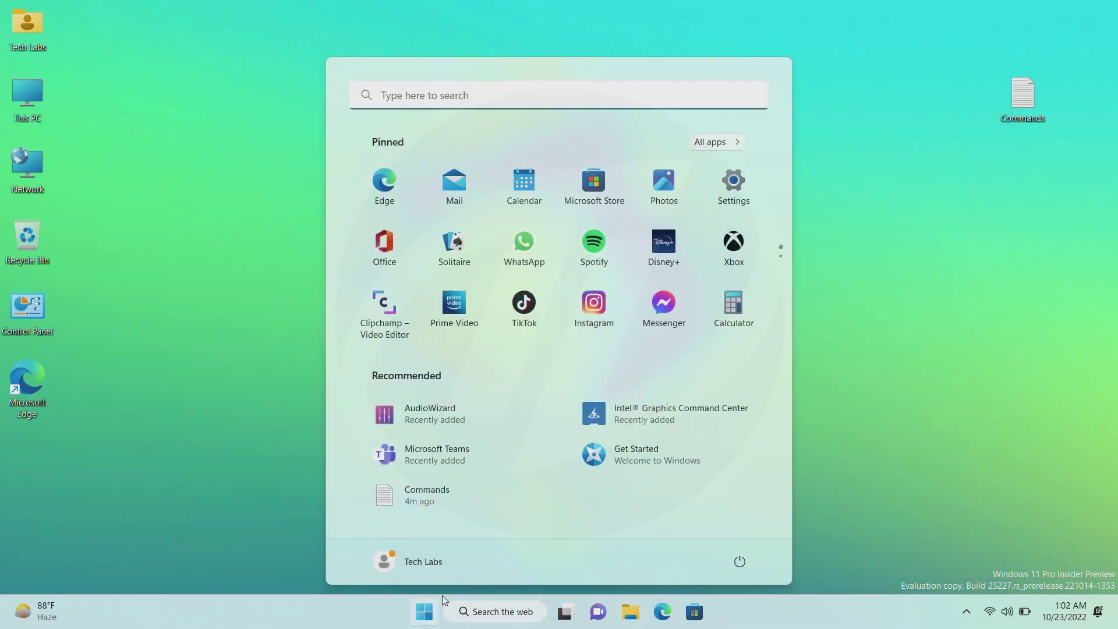
pyautogui.click(731, 183)
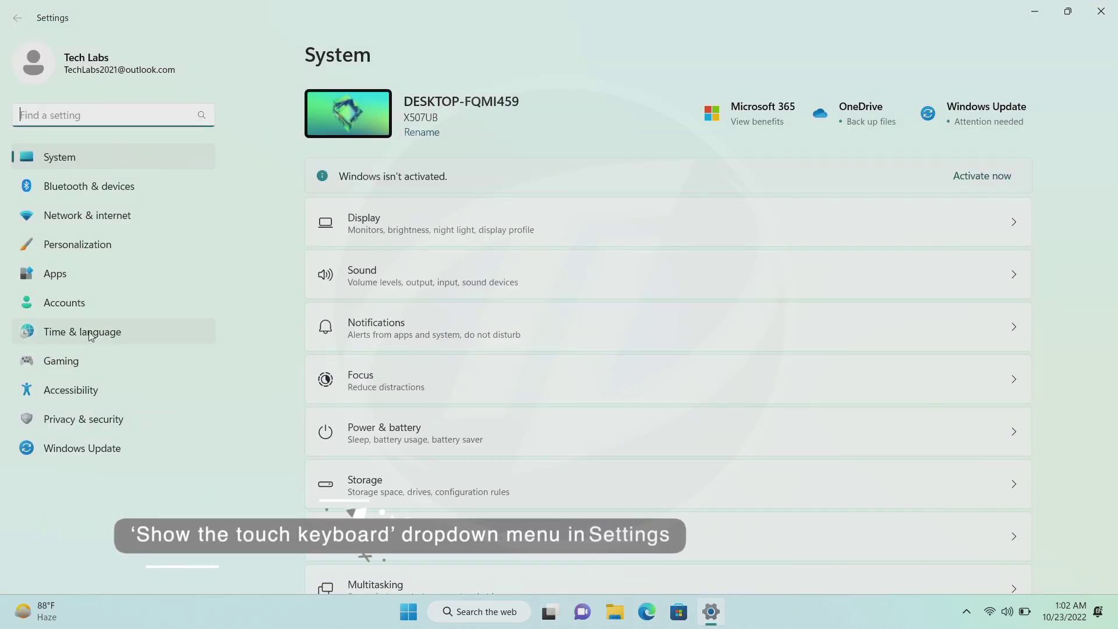
pyautogui.click(91, 391)
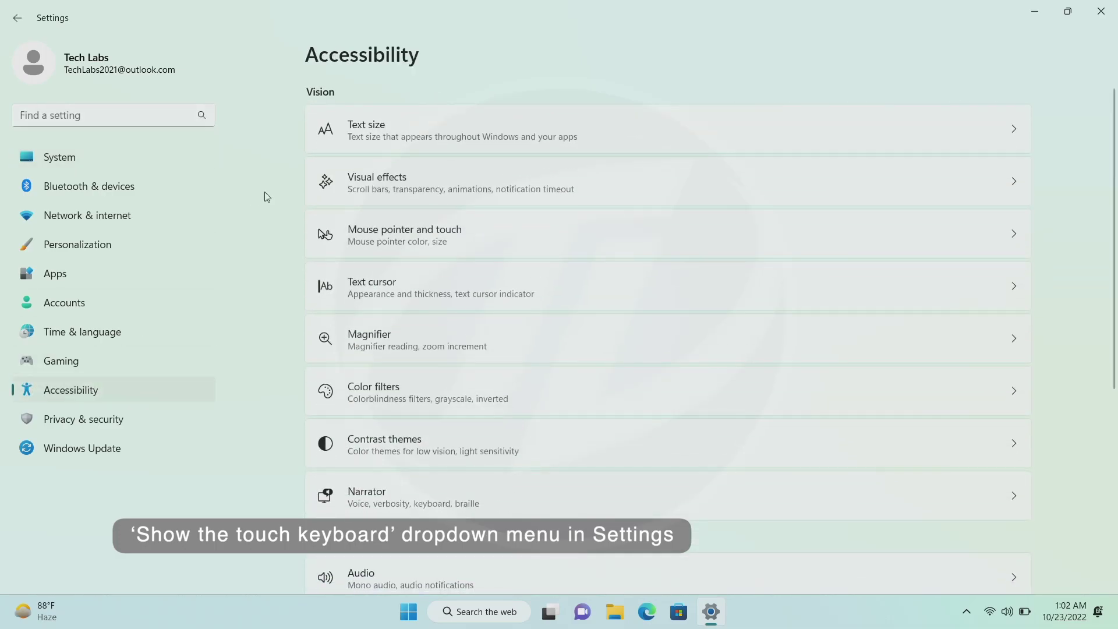
pyautogui.scroll(-5, 251, 313)
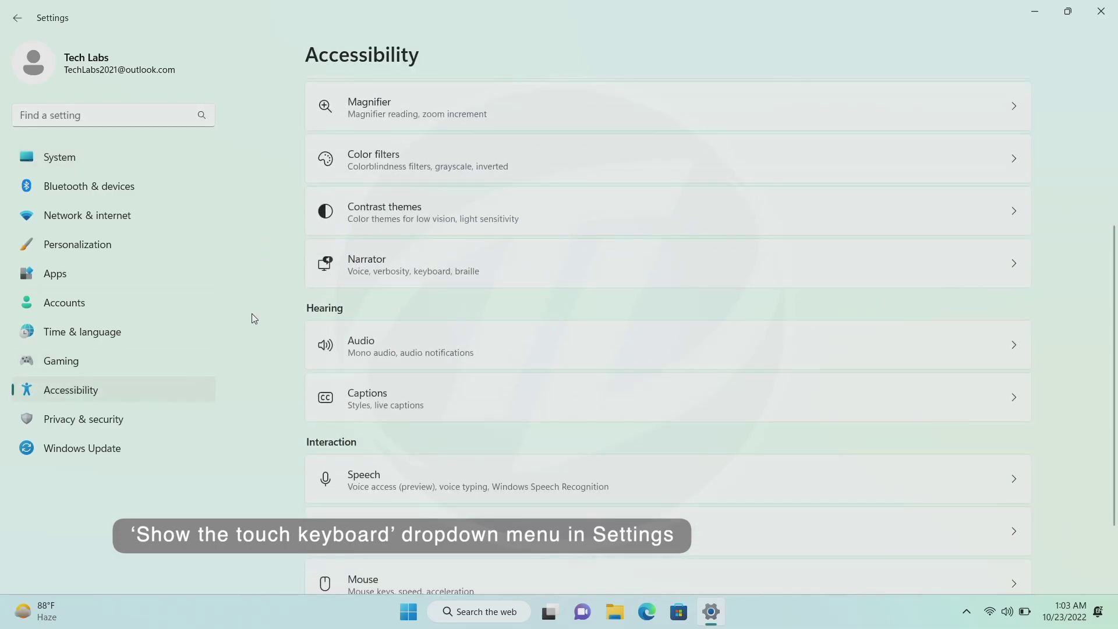
pyautogui.scroll(2, 269, 361)
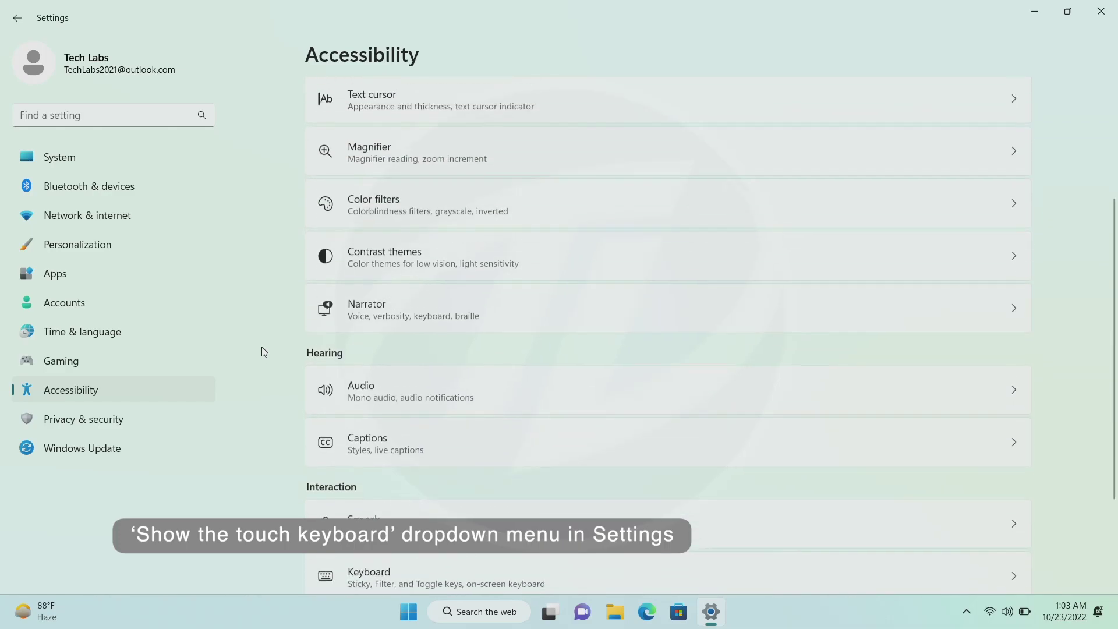
pyautogui.scroll(-2, 291, 385)
pyautogui.click(353, 443)
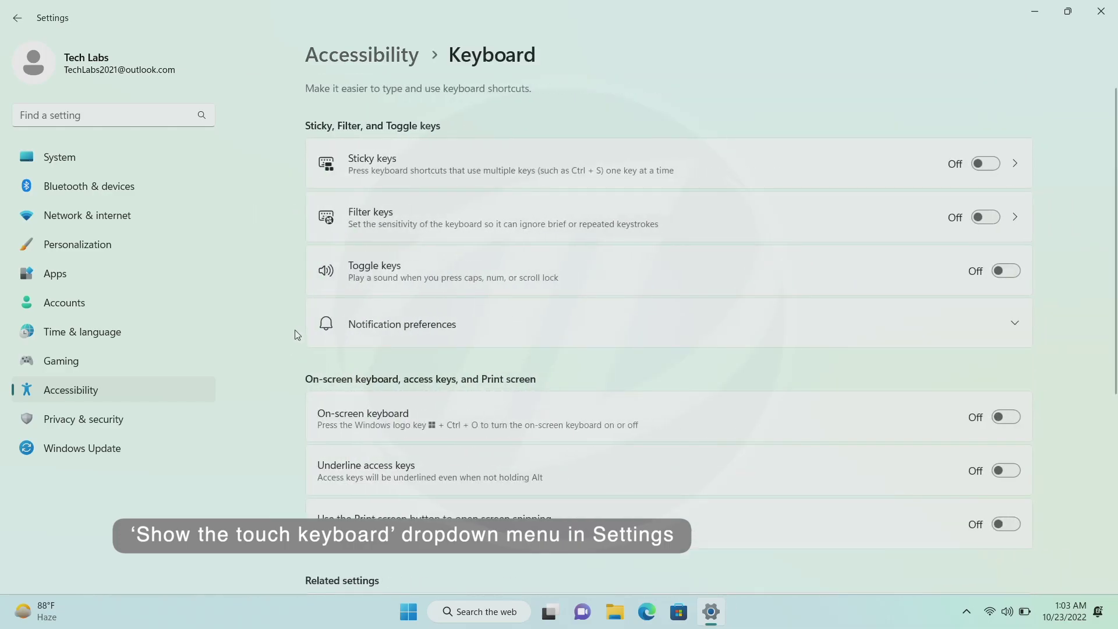
# Expand Typing's Touch keyboard options and check 'Show the touch keyboard' stays 'When no keyboard attached'
pyautogui.scroll(-5, 298, 368)
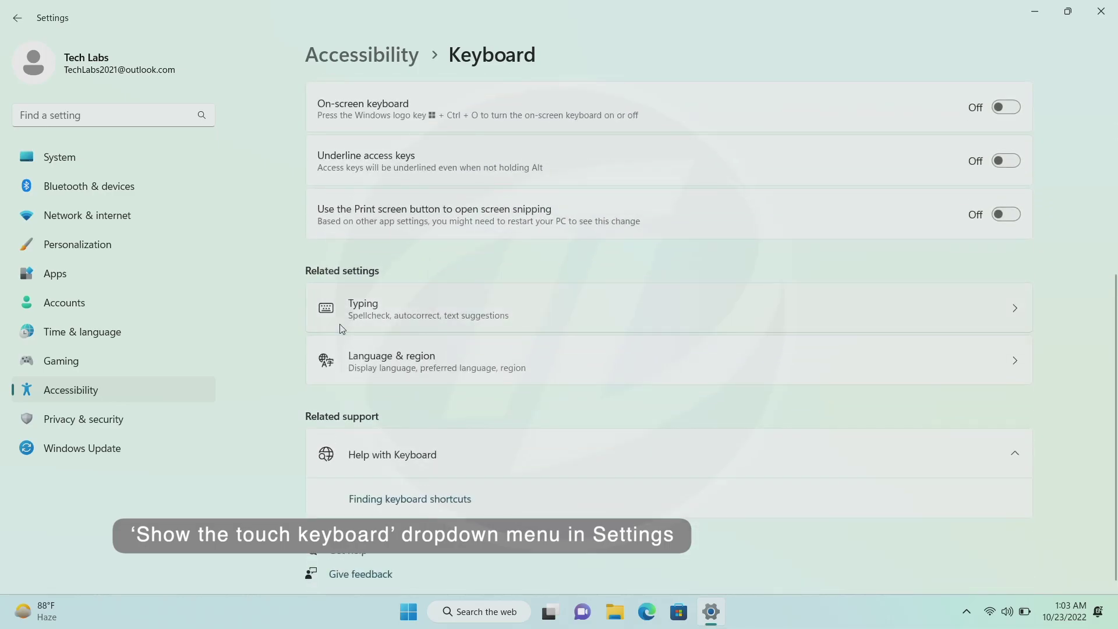
pyautogui.click(343, 326)
pyautogui.click(385, 107)
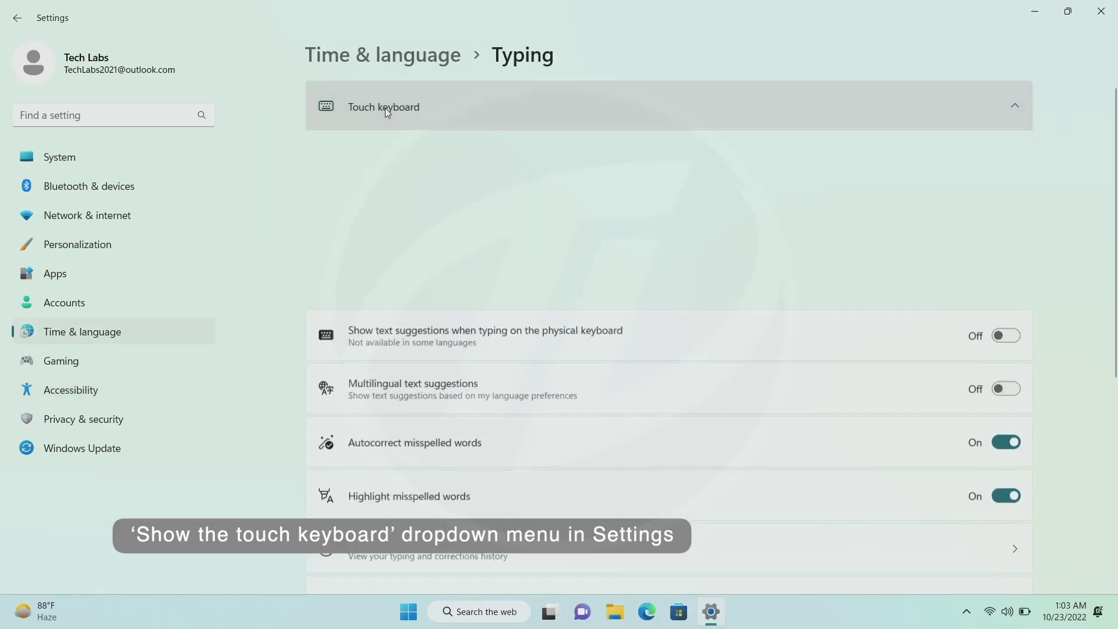
pyautogui.click(886, 304)
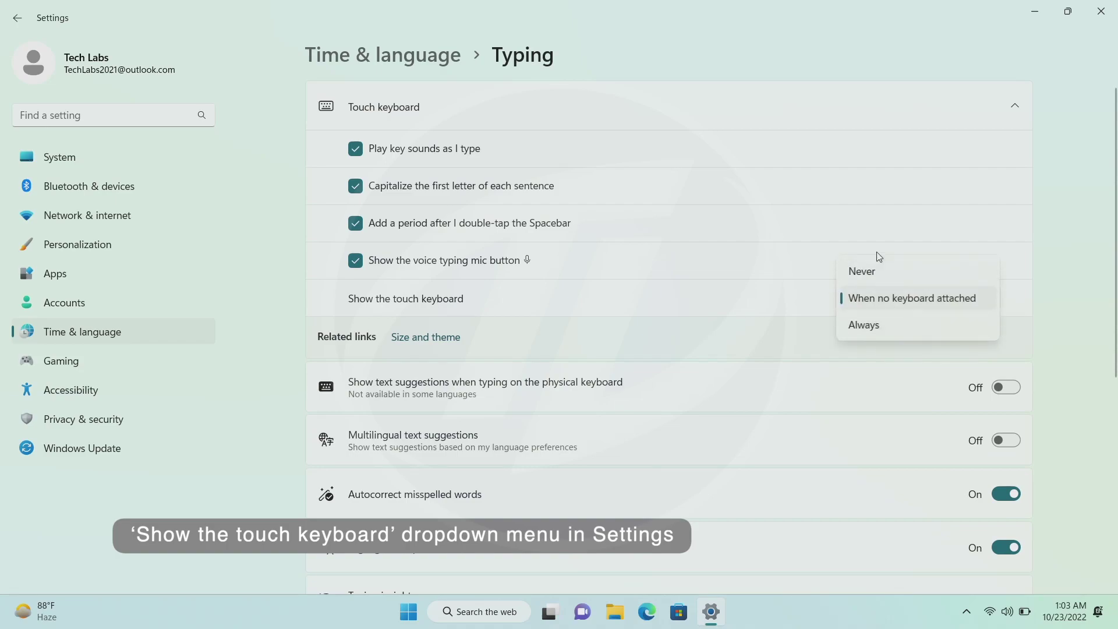
pyautogui.click(805, 331)
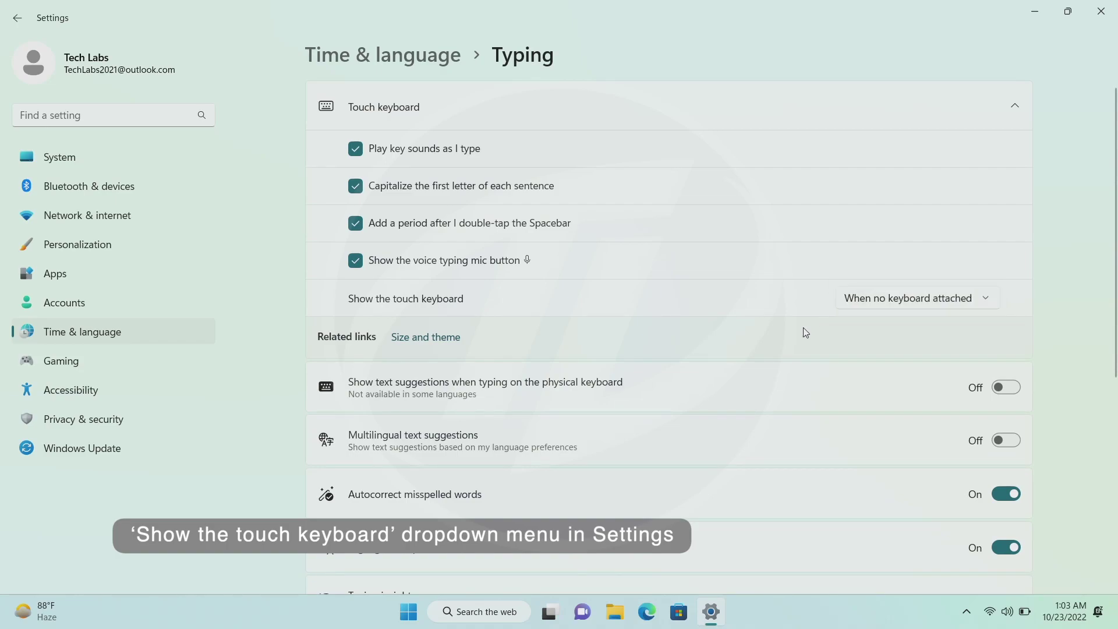